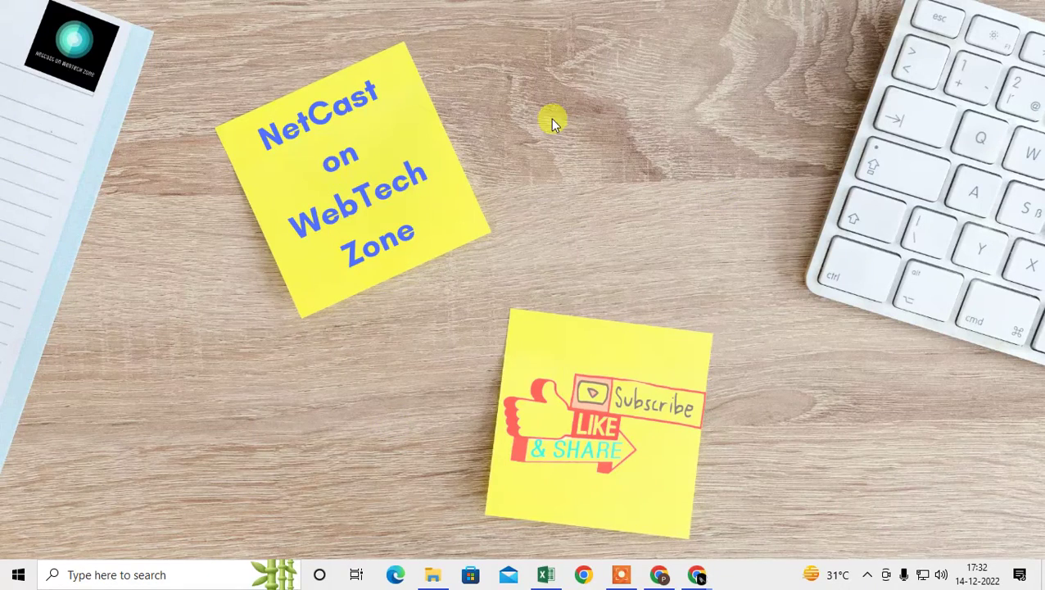
- Refresh the Windows desktop three times from its right-click menu
right_click(460, 121)
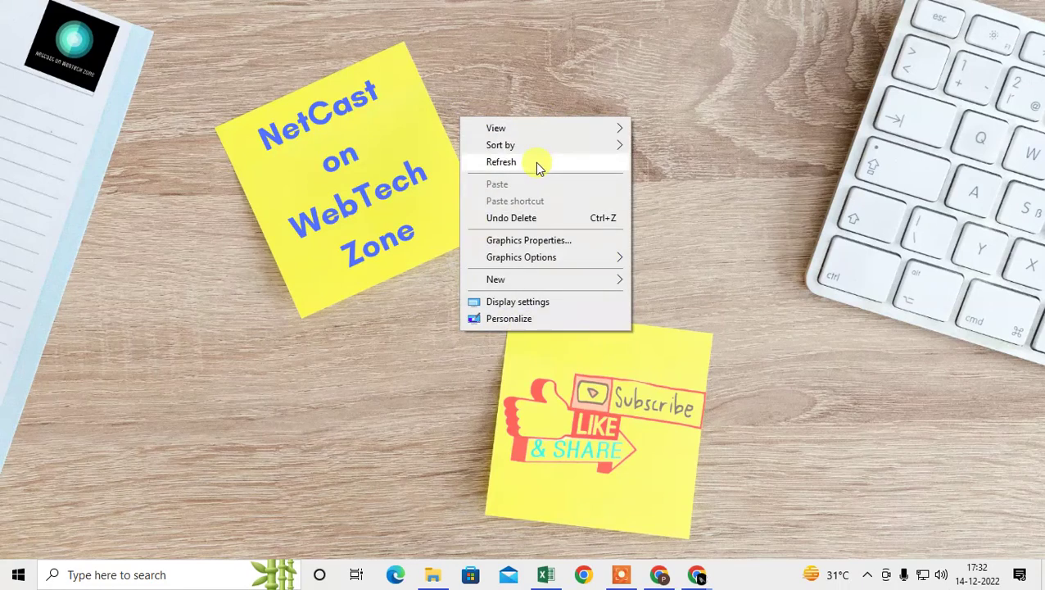
left_click(533, 164)
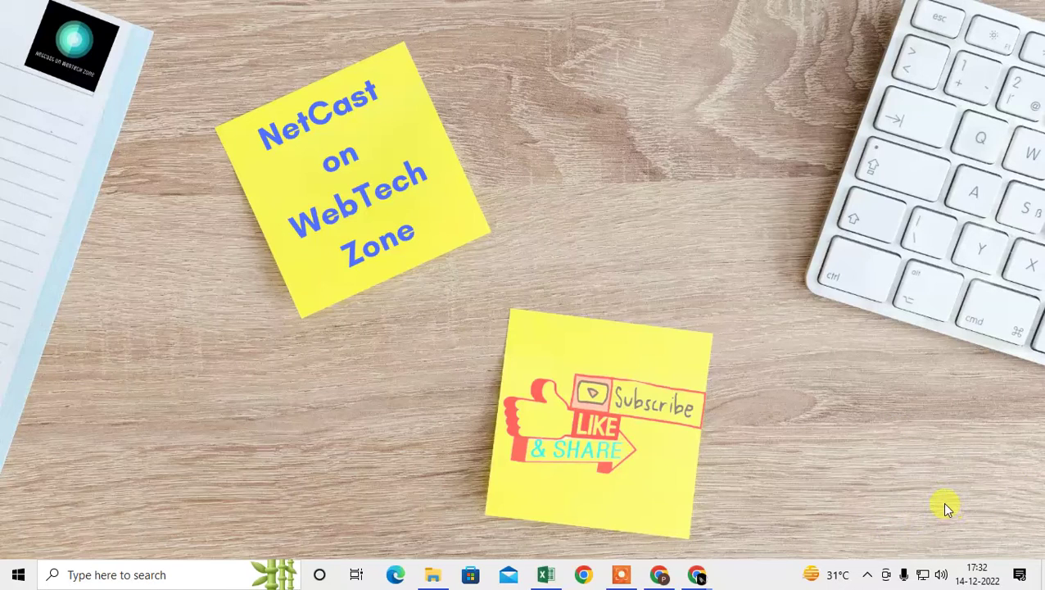
right_click(509, 158)
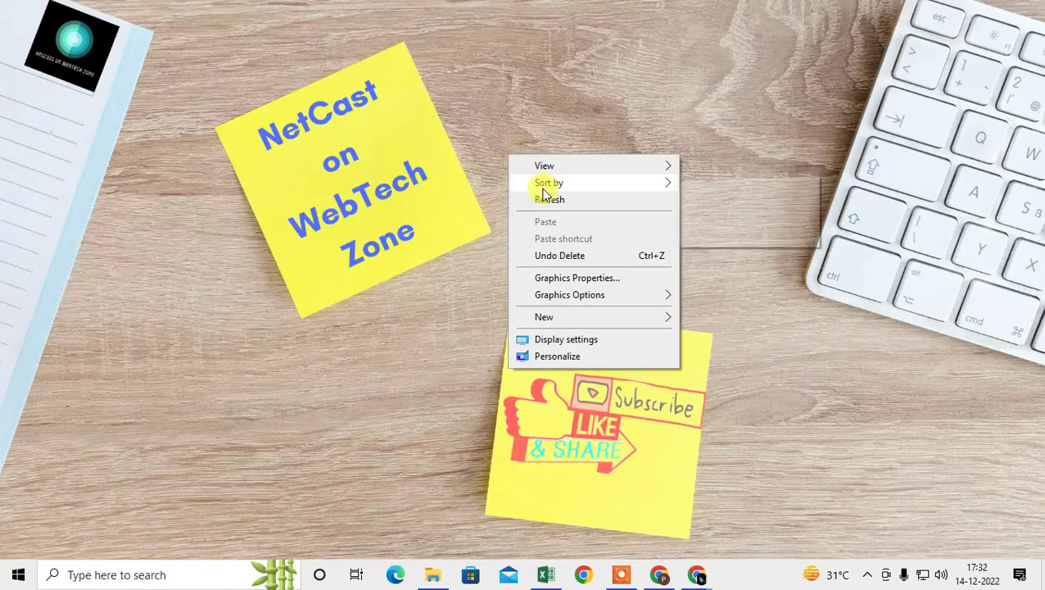
left_click(547, 201)
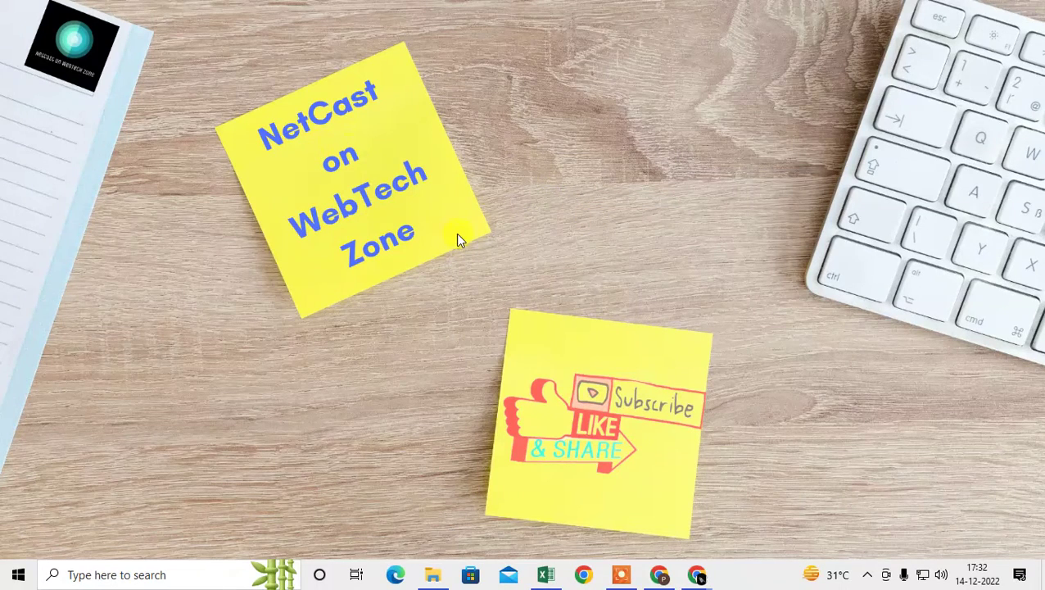
right_click(500, 123)
left_click(555, 167)
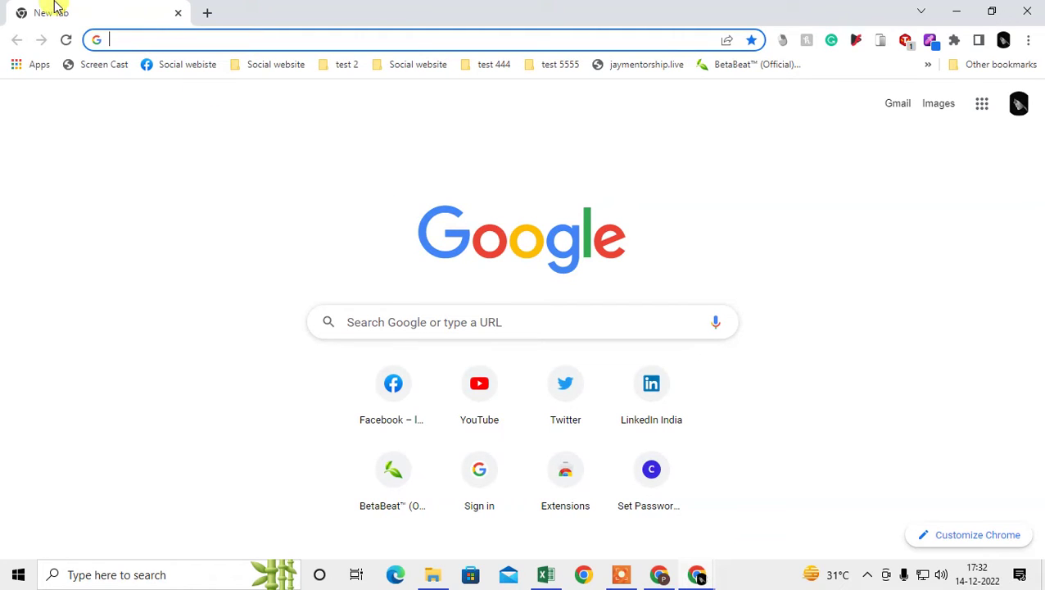
- Go to Help > About Google Chrome and let the update to 108.0.5359.99 reach 100%
left_click(1030, 41)
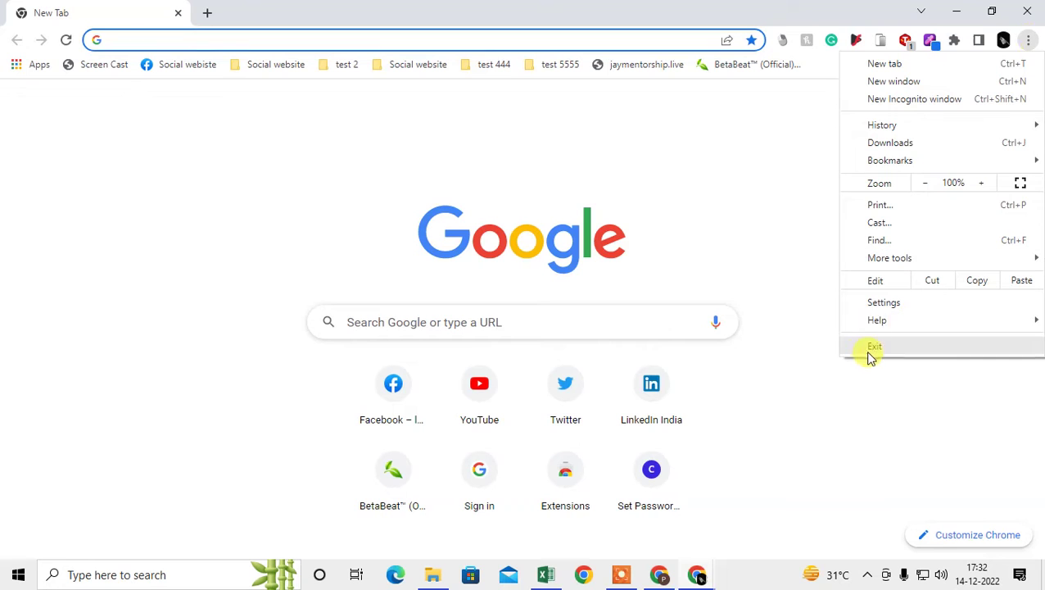
mouse_move(894, 327)
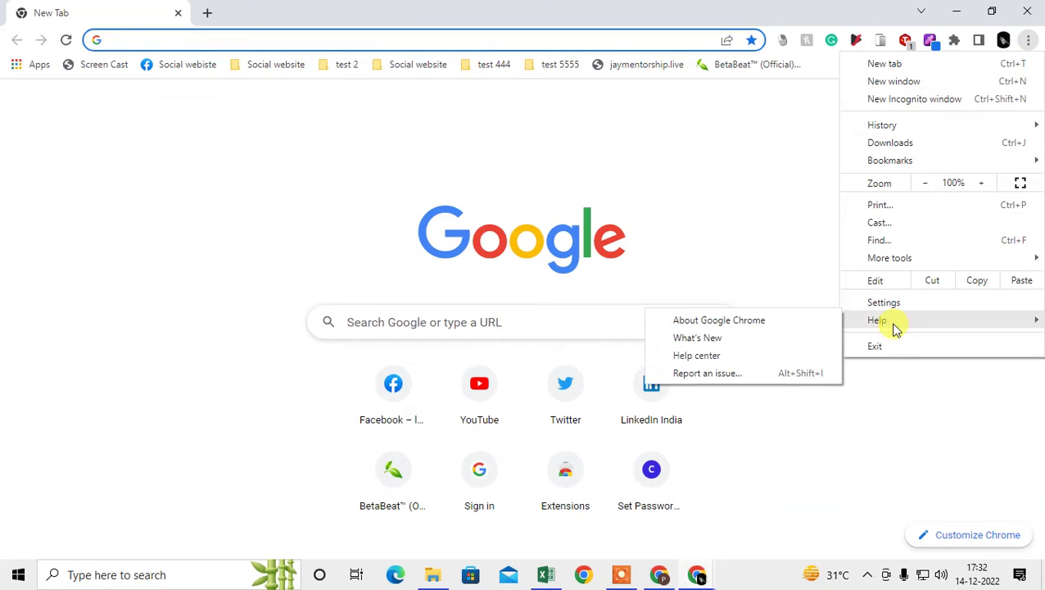
left_click(738, 321)
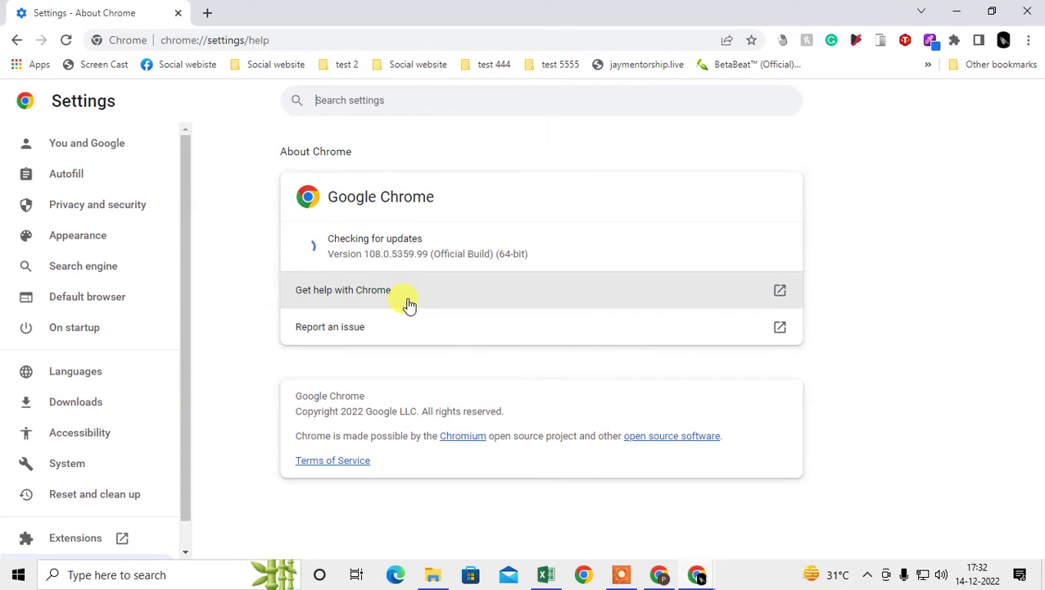
left_click_drag(327, 237, 446, 239)
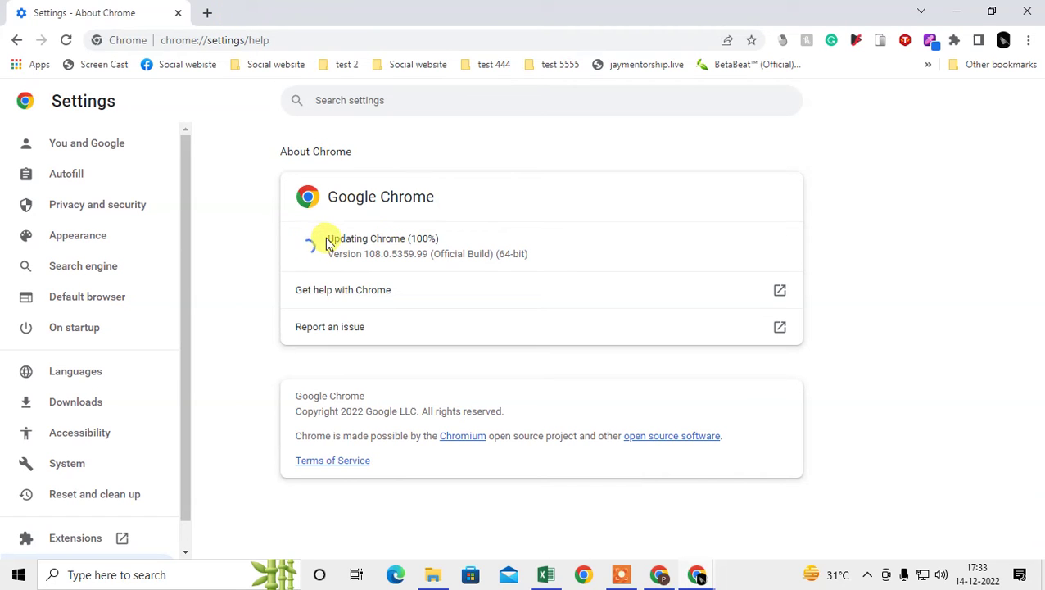
left_click_drag(326, 243, 451, 235)
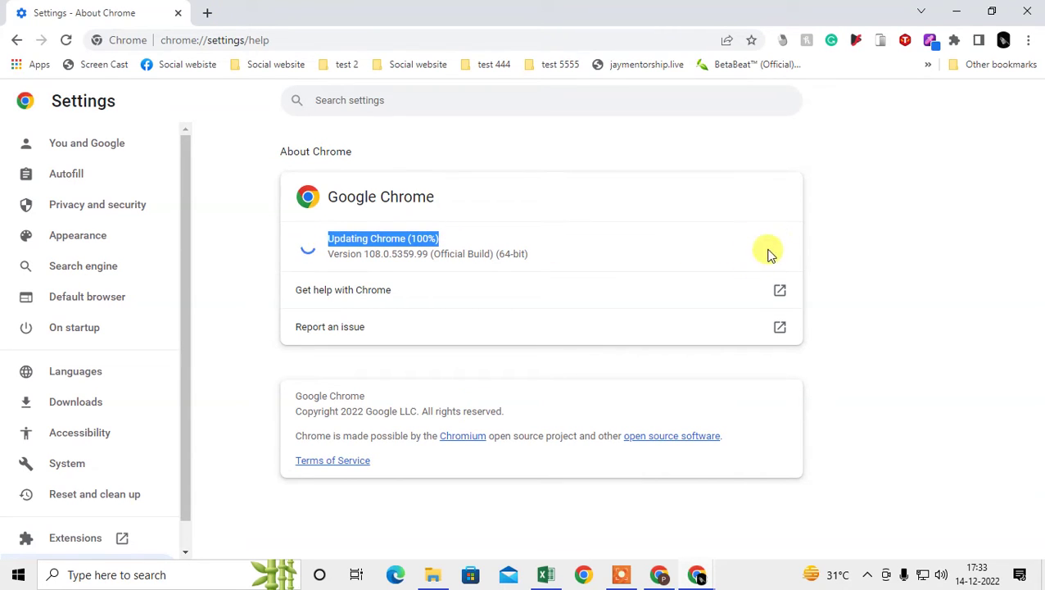
left_click(369, 241)
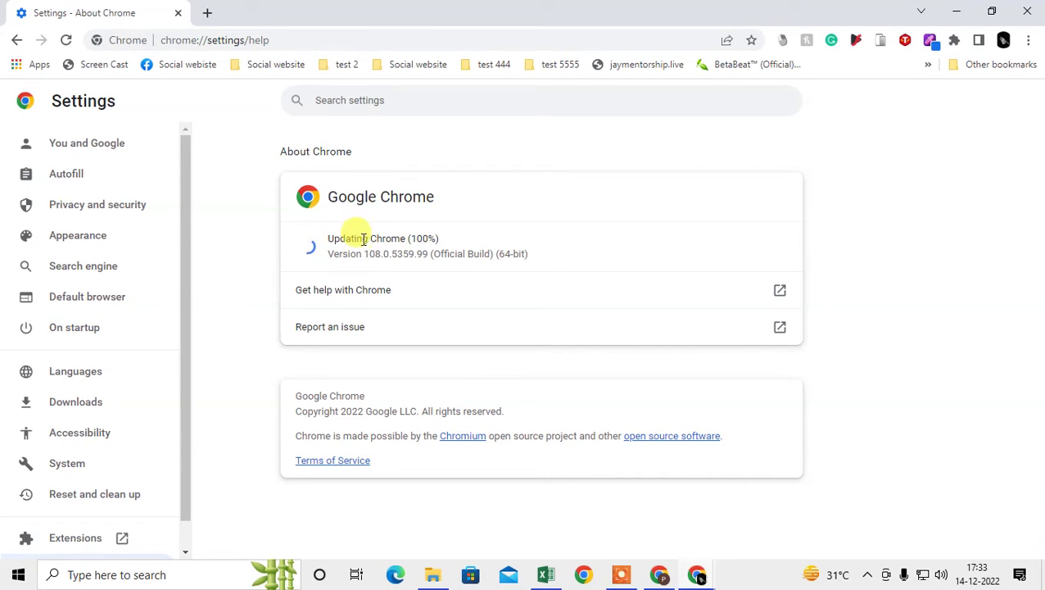
- Swap the About tab for a new tab, then request restoring settings from Reset and clean up
left_click(207, 13)
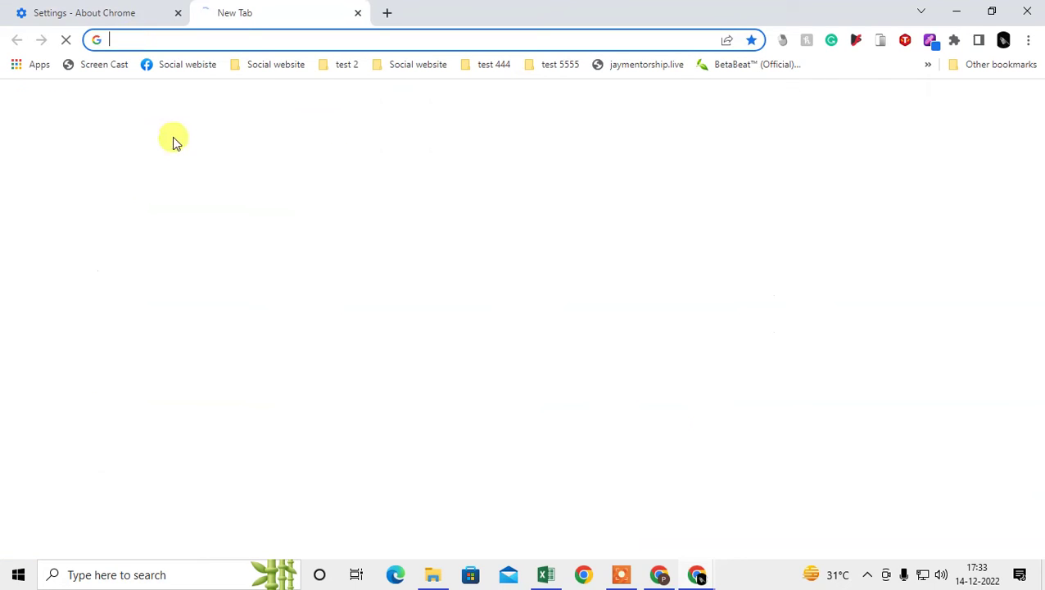
left_click(178, 13)
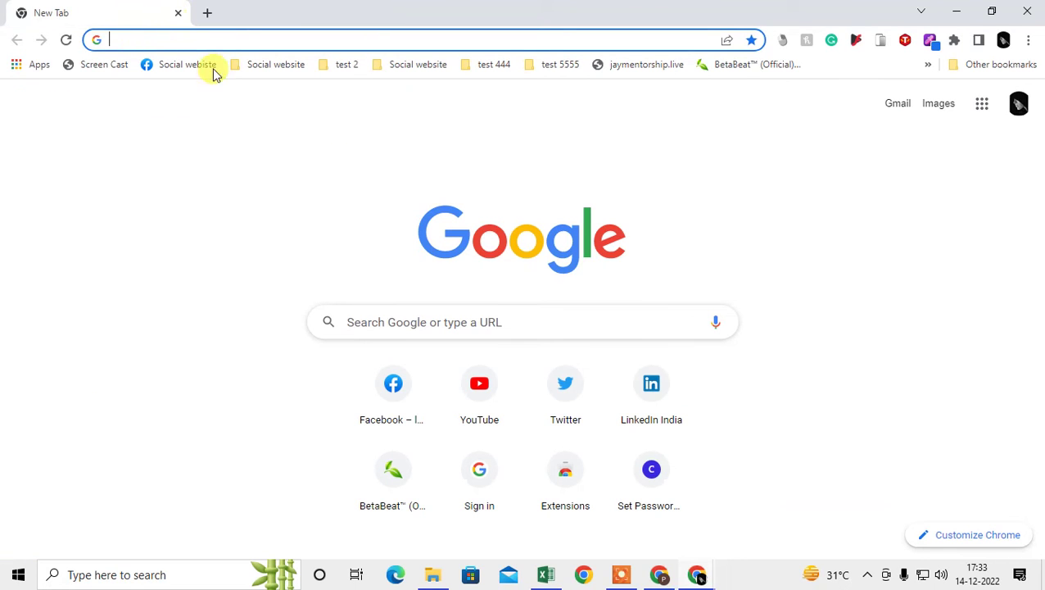
left_click(1027, 40)
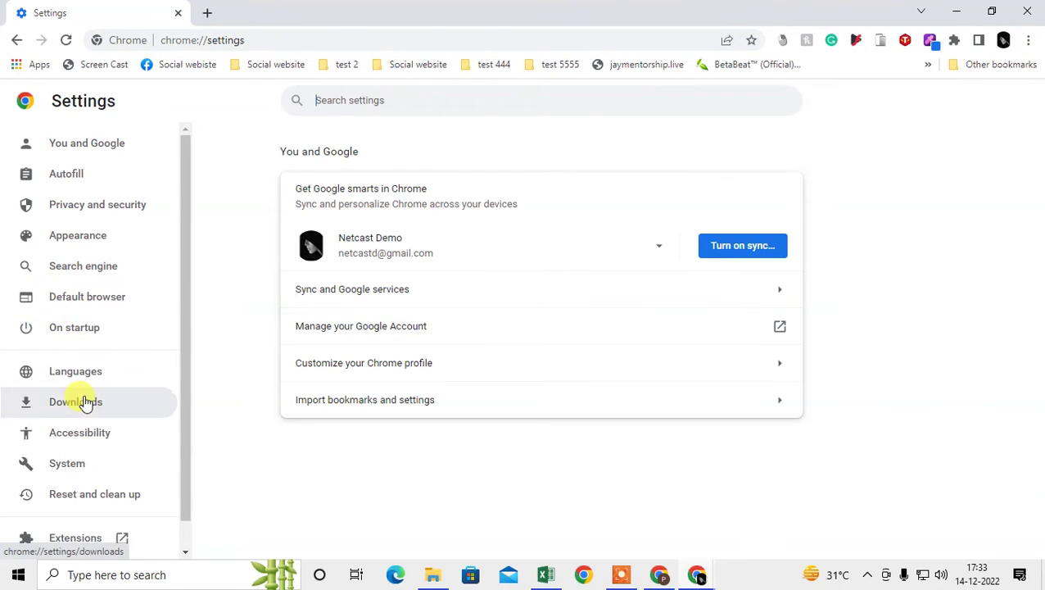
left_click(78, 497)
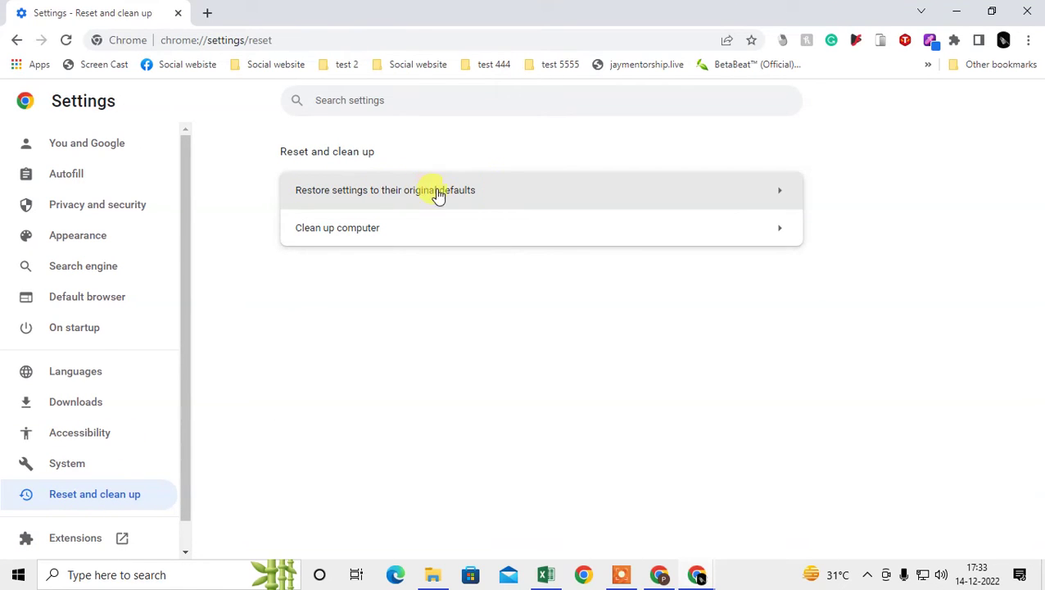
left_click(647, 190)
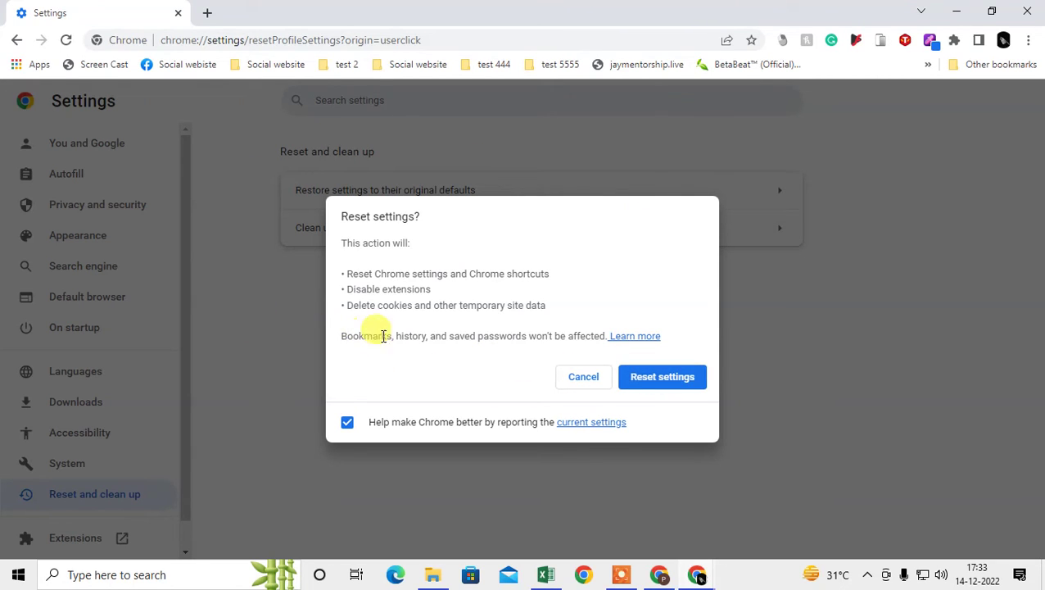
- Review the reset effects on shortcuts, extensions and cookies, then cancel without resetting
left_click_drag(464, 336, 606, 336)
left_click_drag(606, 335, 341, 338)
left_click(348, 273)
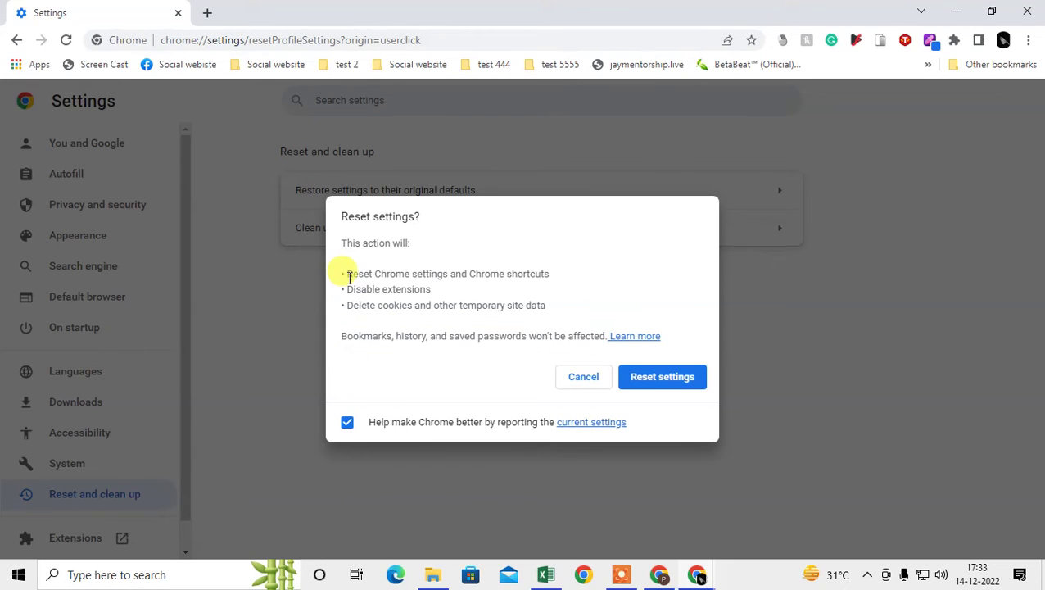
left_click_drag(348, 274, 553, 272)
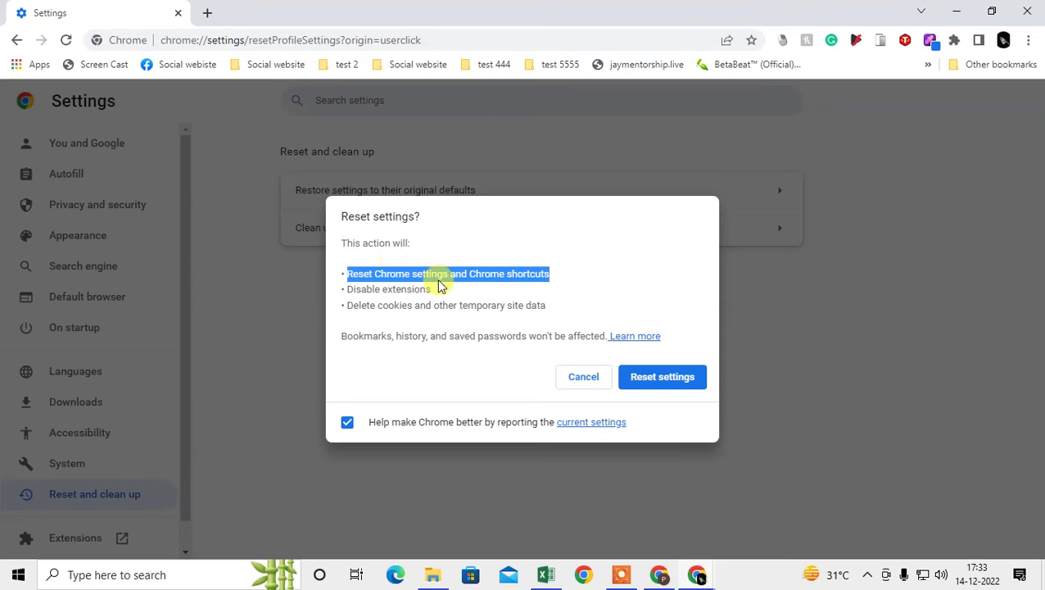
left_click_drag(341, 275, 571, 280)
left_click_drag(347, 291, 433, 293)
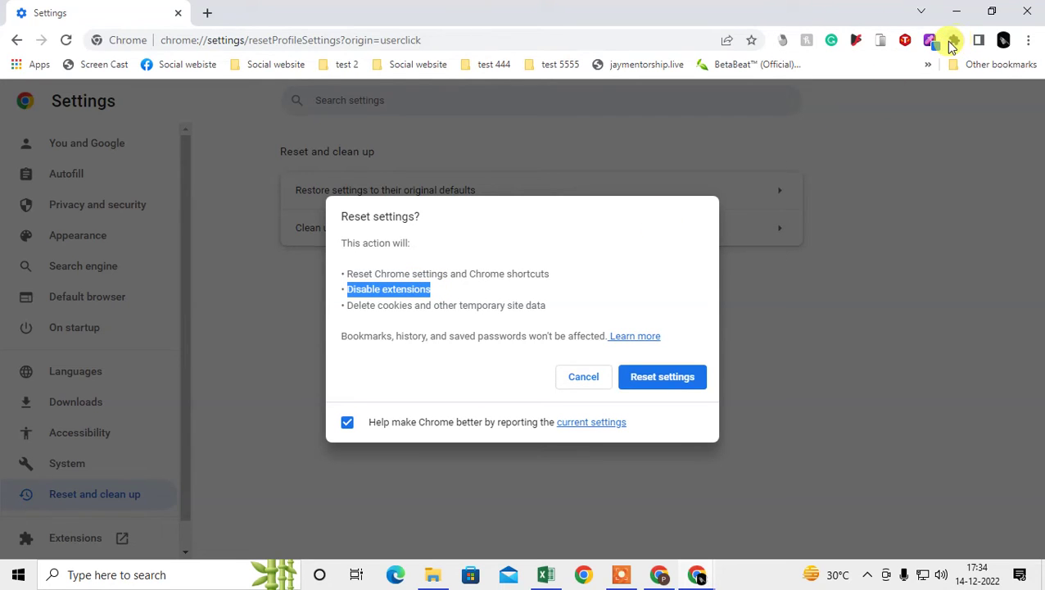
left_click(352, 305)
left_click_drag(351, 304, 548, 306)
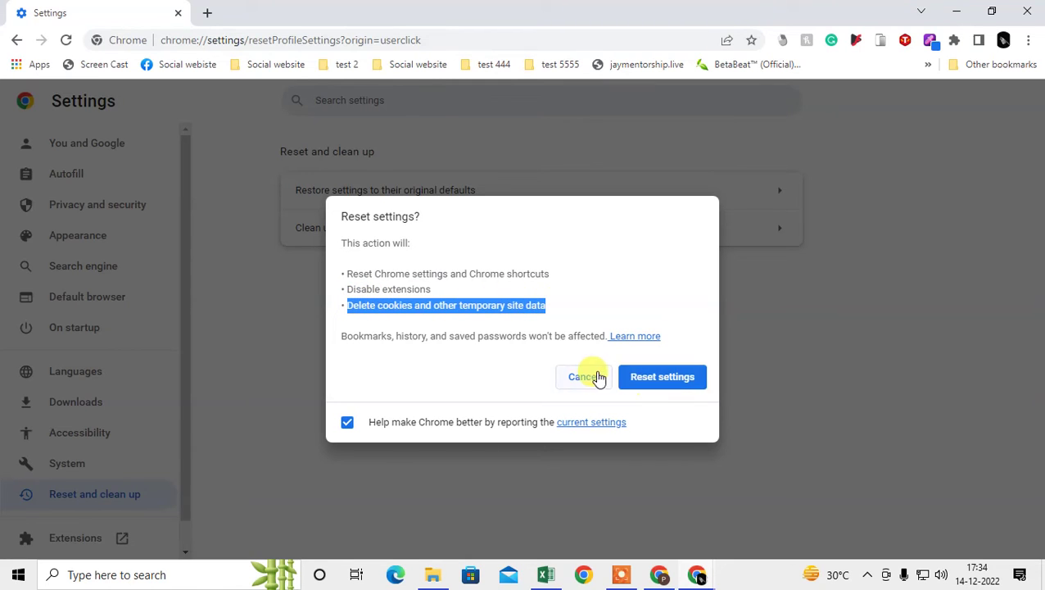
left_click(592, 376)
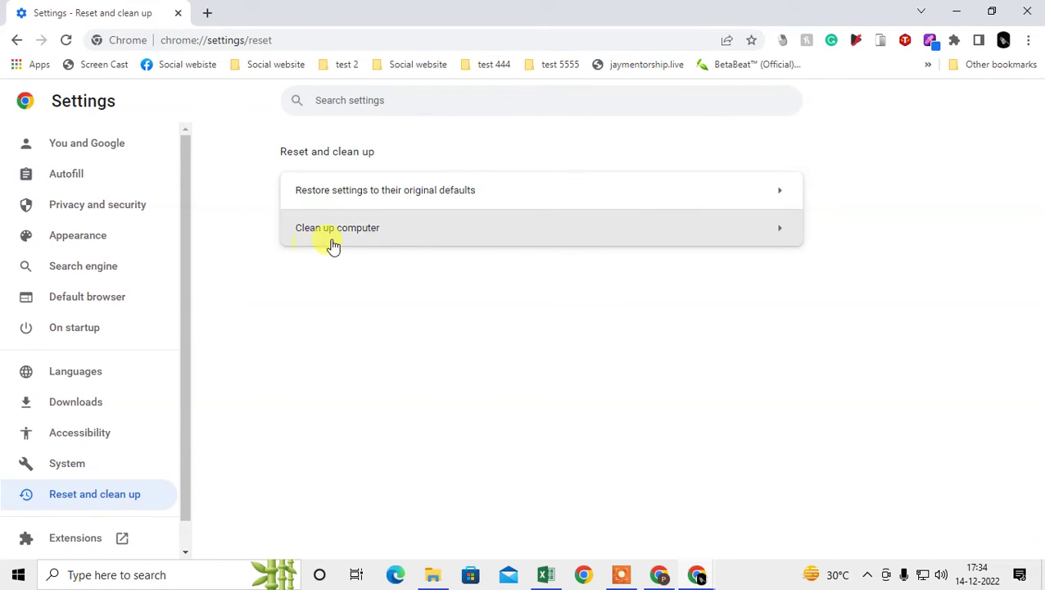
left_click(413, 235)
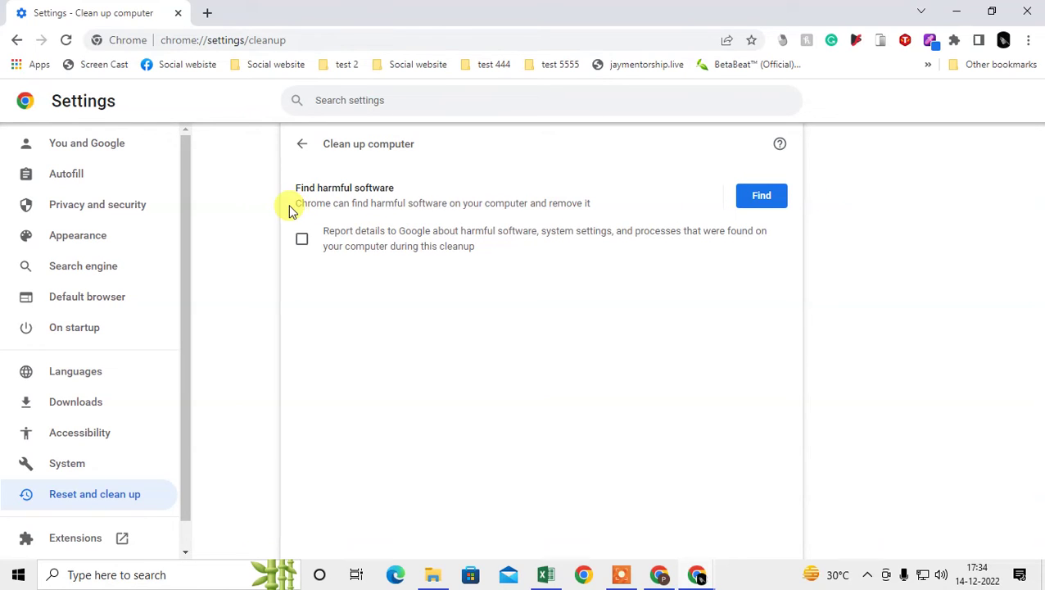
left_click_drag(289, 210, 447, 202)
left_click(565, 202)
left_click(754, 207)
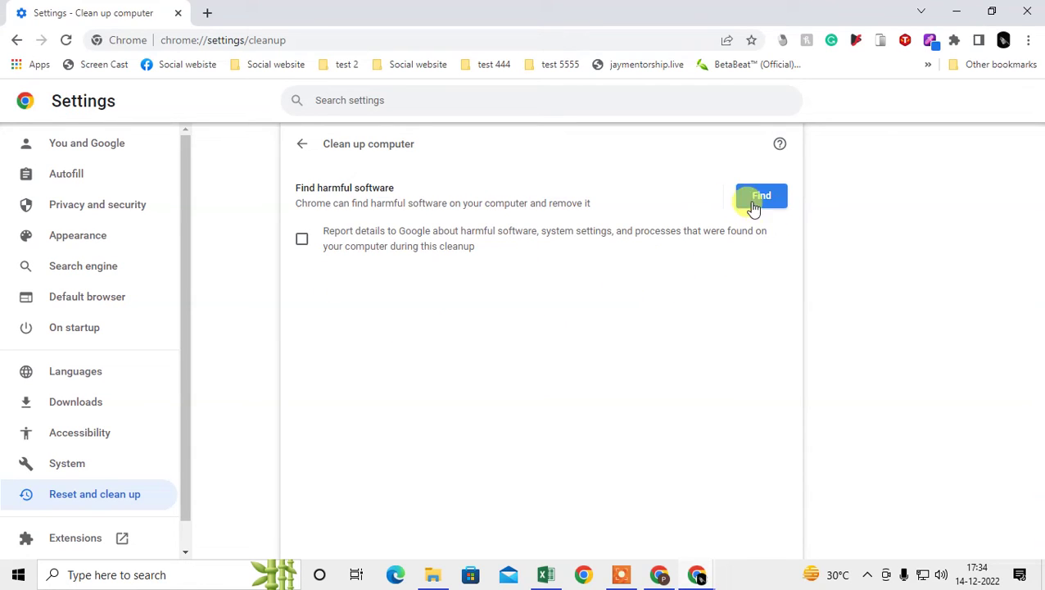
left_click(140, 577)
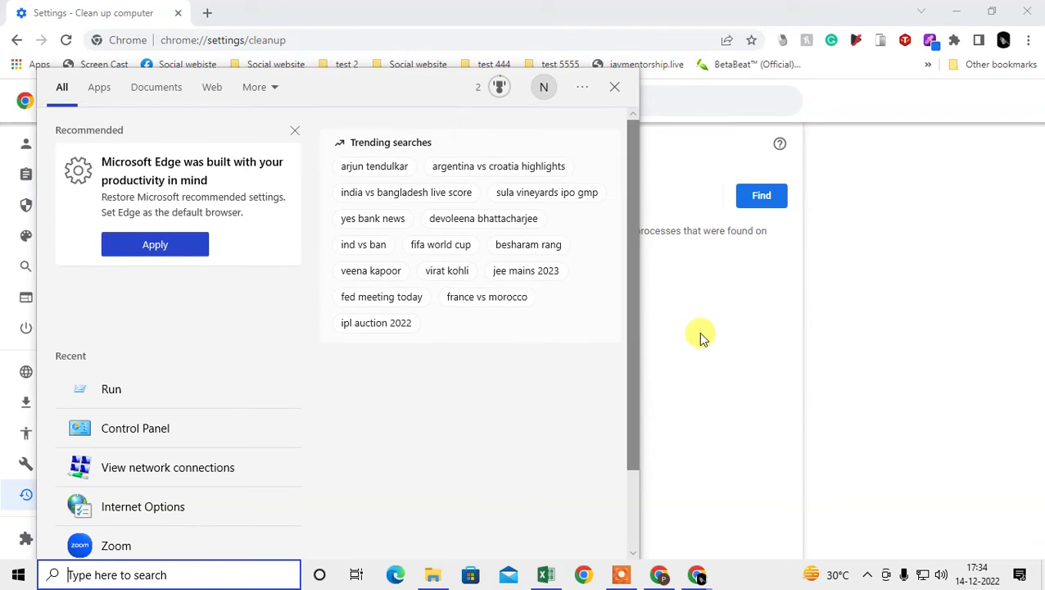
left_click(698, 315)
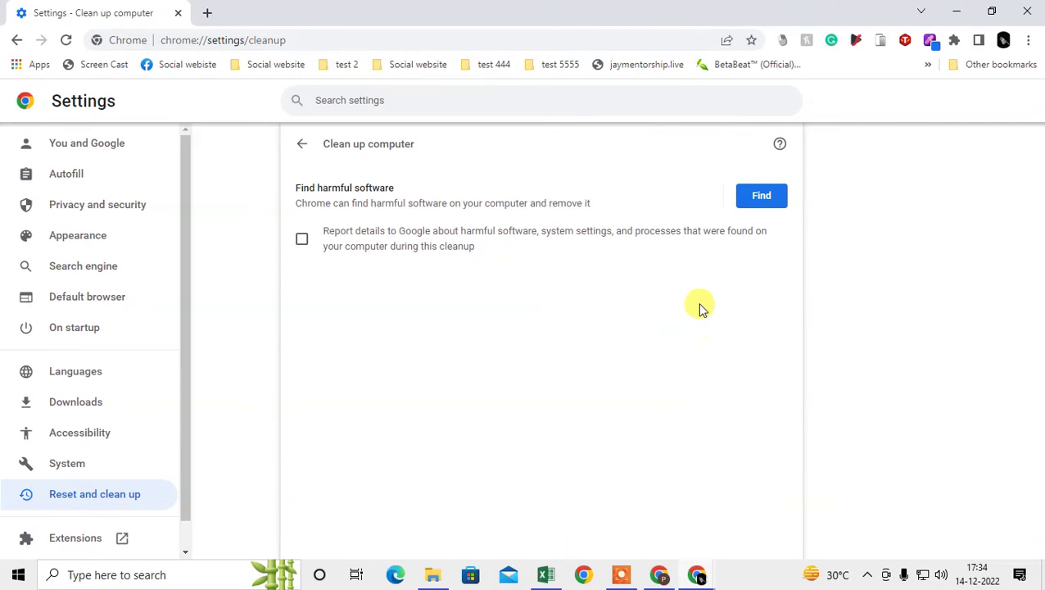
left_click(303, 147)
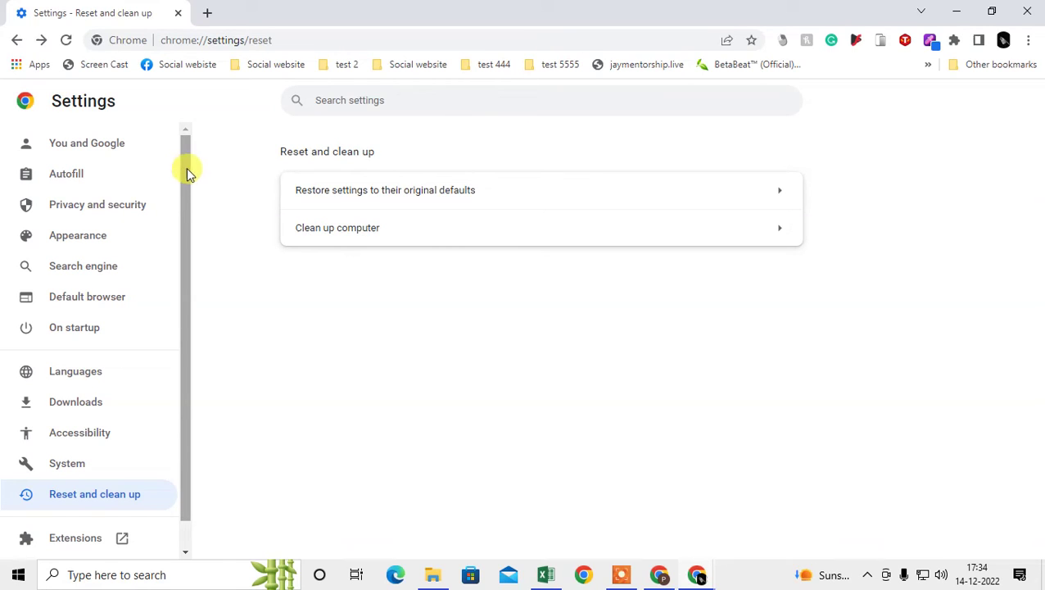
- Go to Privacy and security and enter Site settings
scroll(184, 170, "down", 1)
scroll(193, 144, "up", 1)
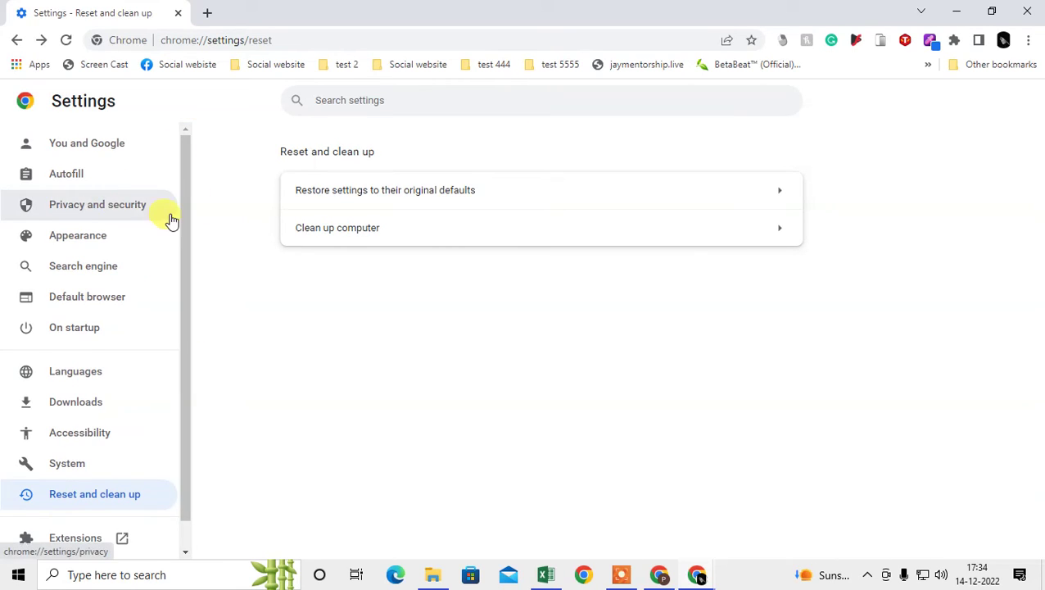
left_click(85, 211)
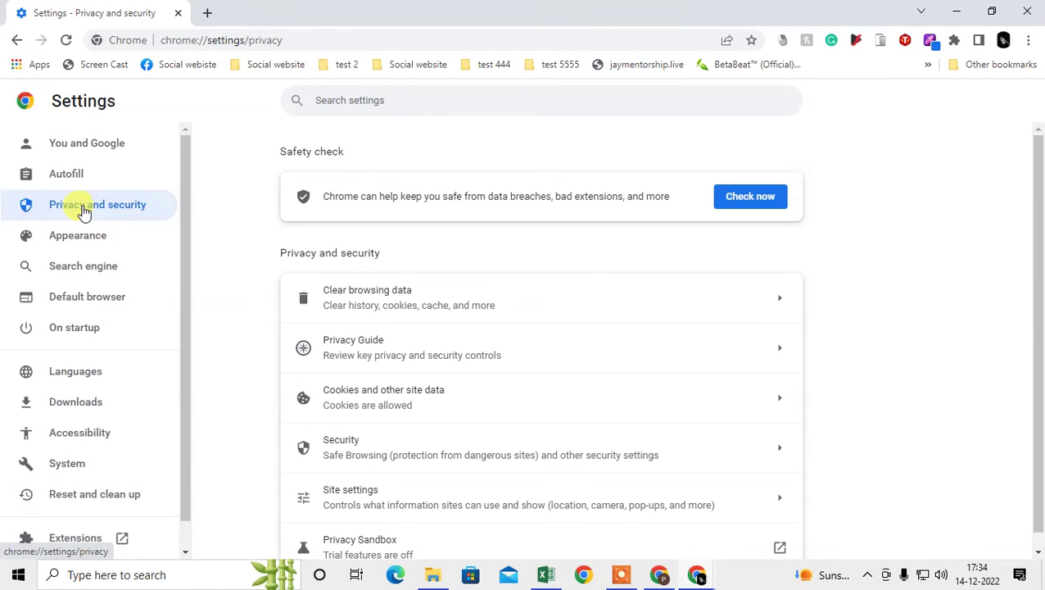
scroll(389, 359, "down", 1)
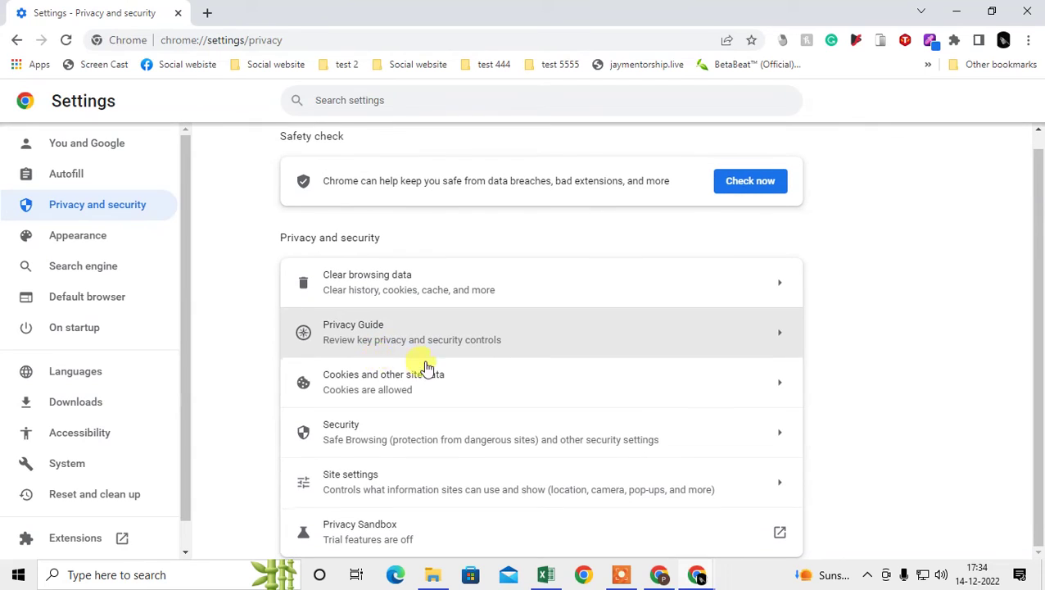
left_click(395, 483)
- Expand Additional content settings and confirm Ads blocks intrusive or misleading ads
scroll(385, 327, "down", 5)
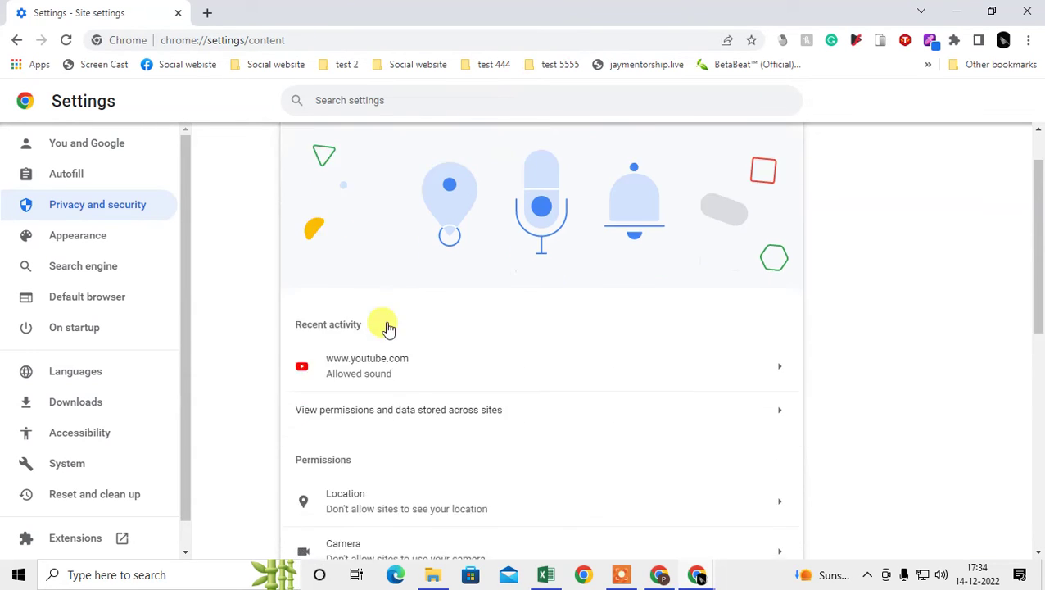
scroll(435, 321, "up", 3)
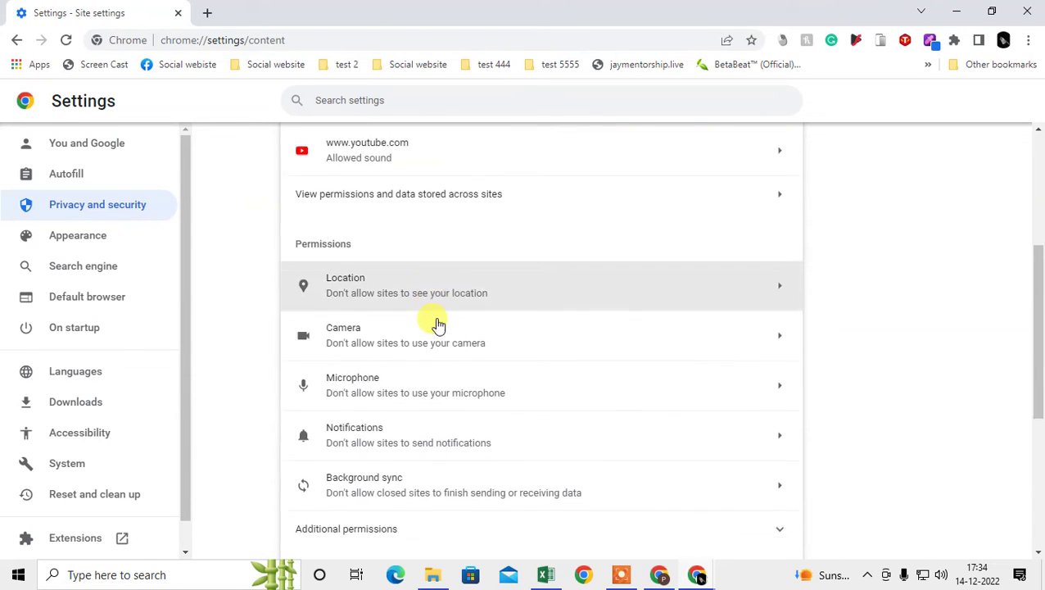
scroll(438, 323, "down", 4)
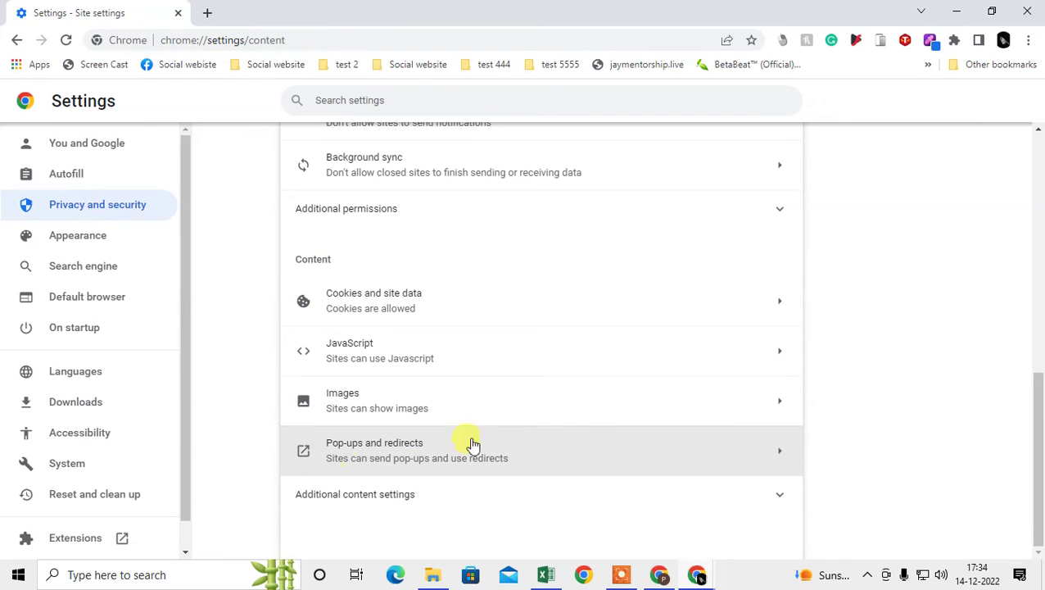
scroll(597, 422, "up", 2)
scroll(598, 419, "up", 1)
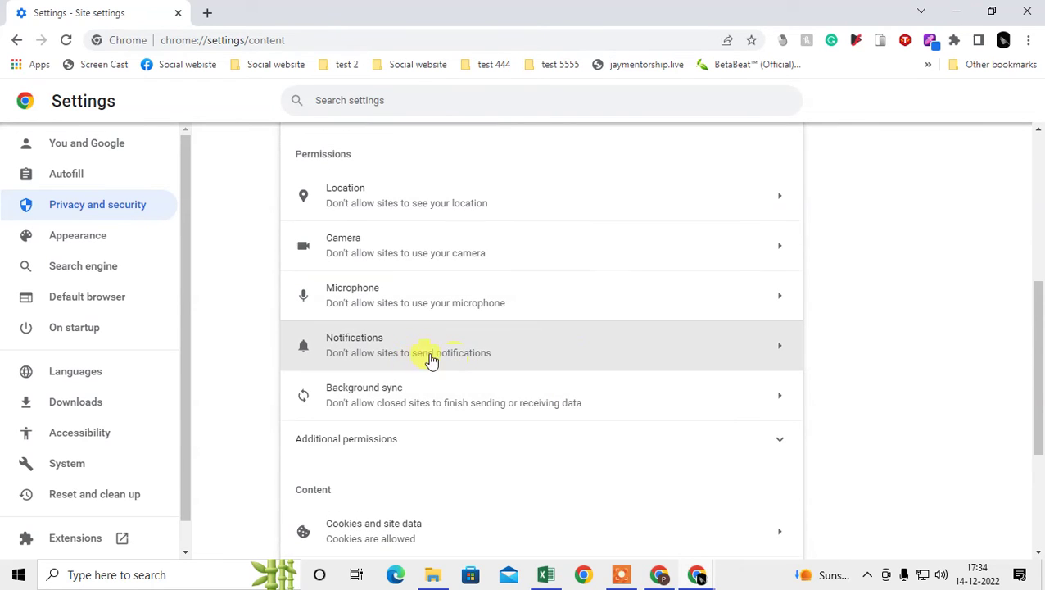
scroll(423, 355, "down", 3)
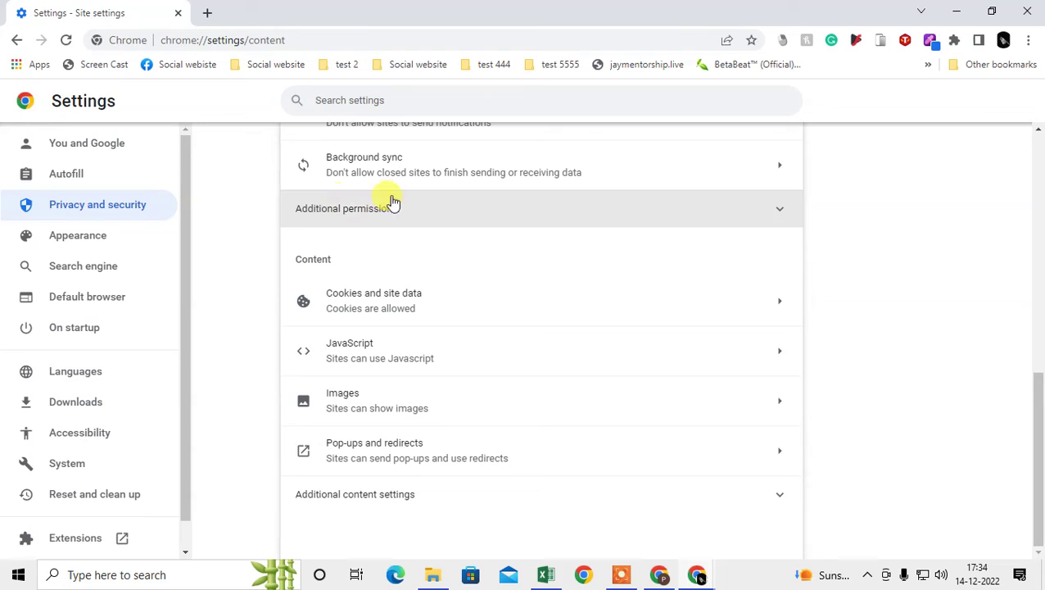
left_click(413, 503)
scroll(542, 443, "down", 4)
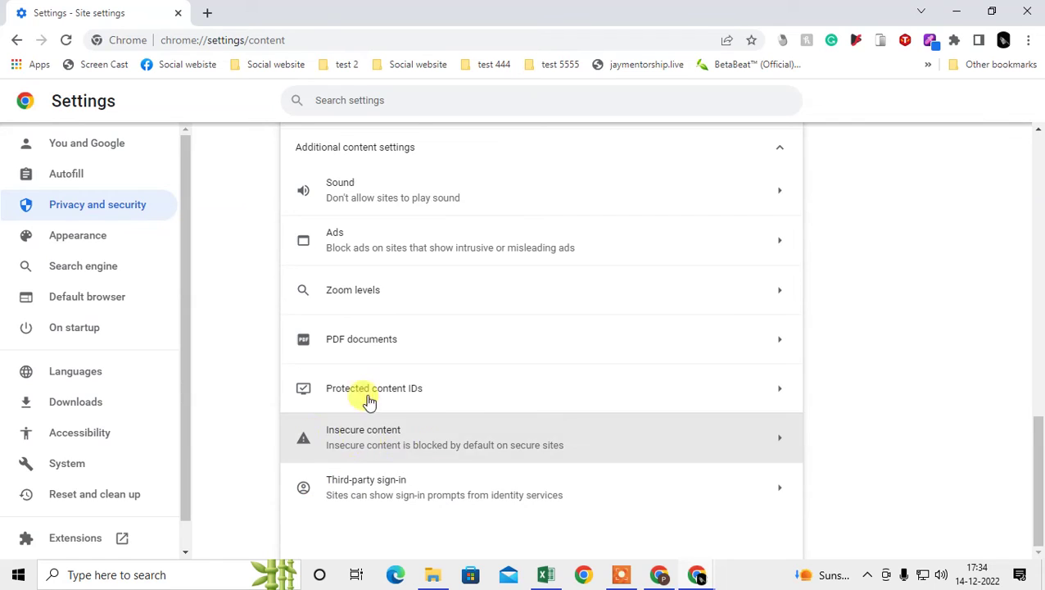
left_click(363, 246)
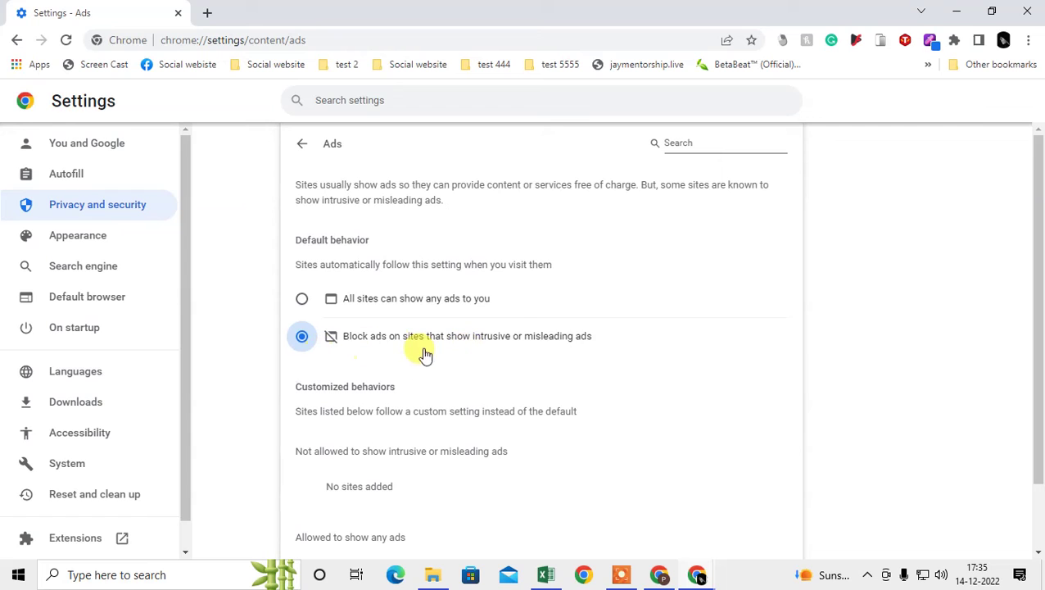
left_click(299, 145)
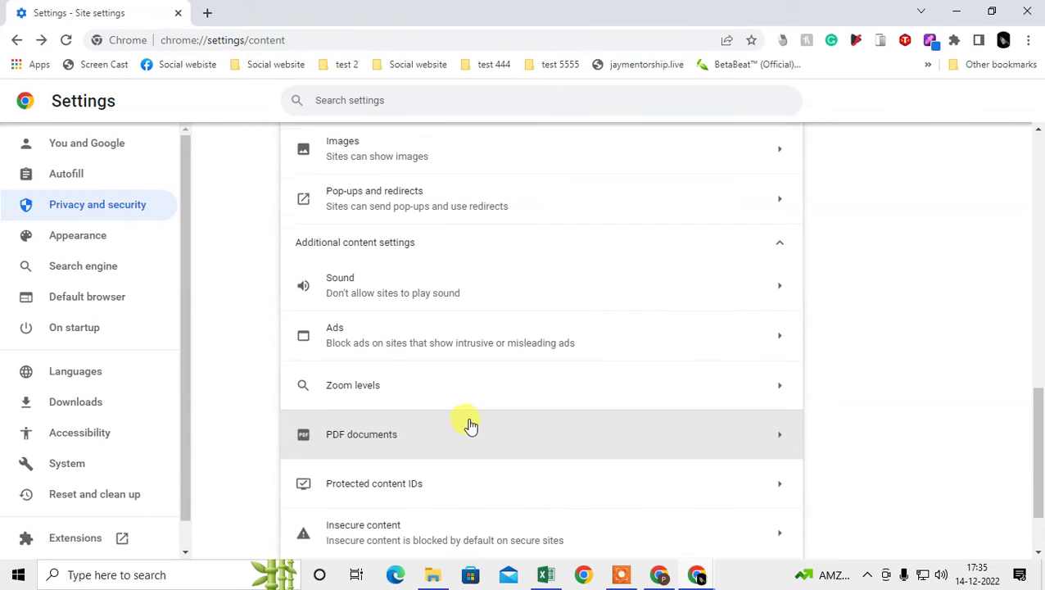
scroll(426, 424, "down", 2)
- Confirm insecure content is blocked, with empty Not allowed and Allowed lists
left_click(396, 442)
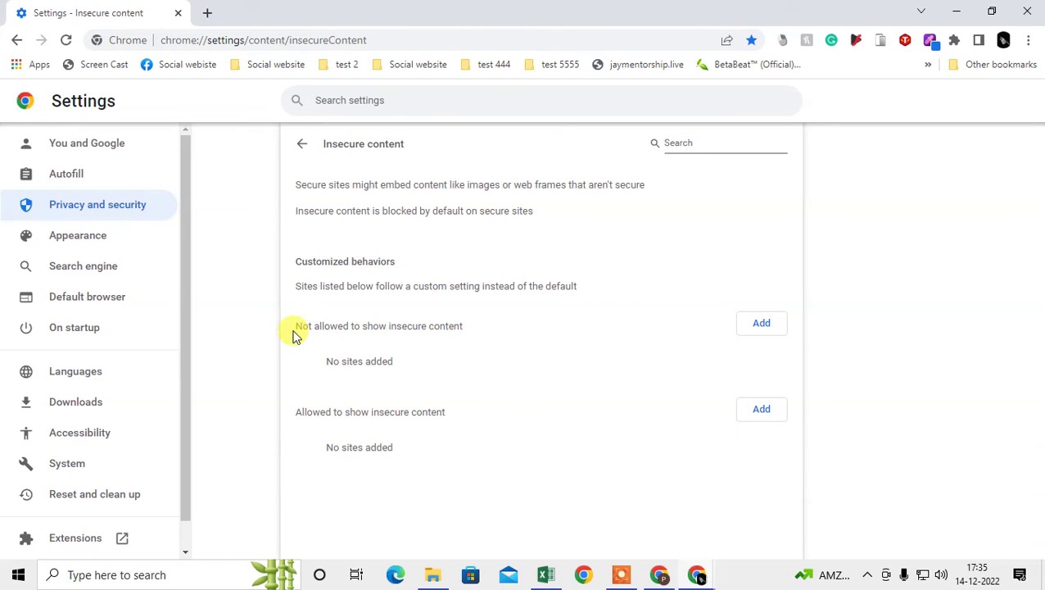
left_click_drag(297, 336, 431, 328)
left_click_drag(377, 361, 335, 361)
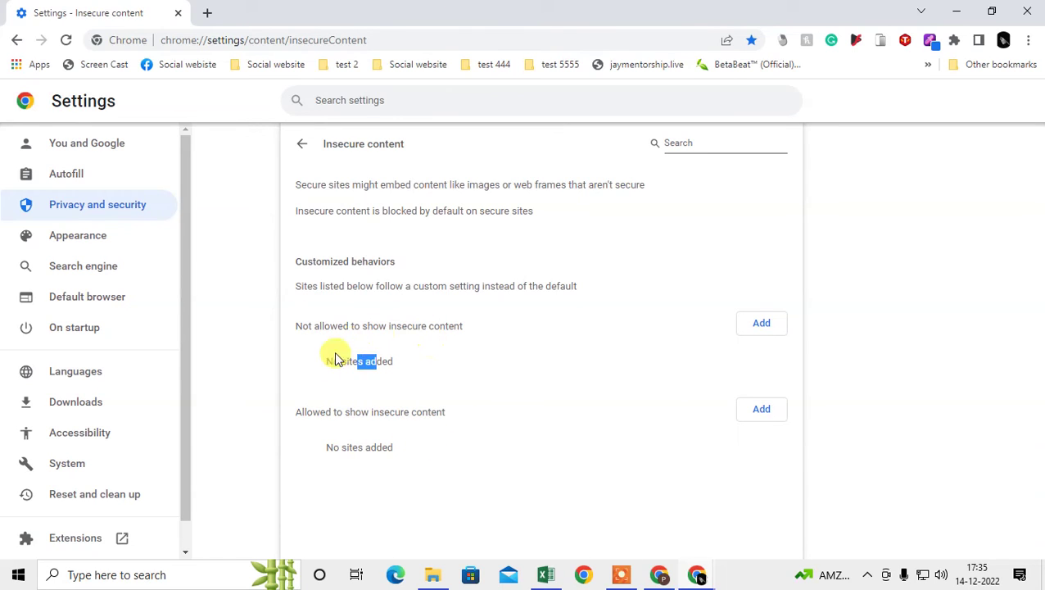
left_click(296, 425)
triple_click(296, 420)
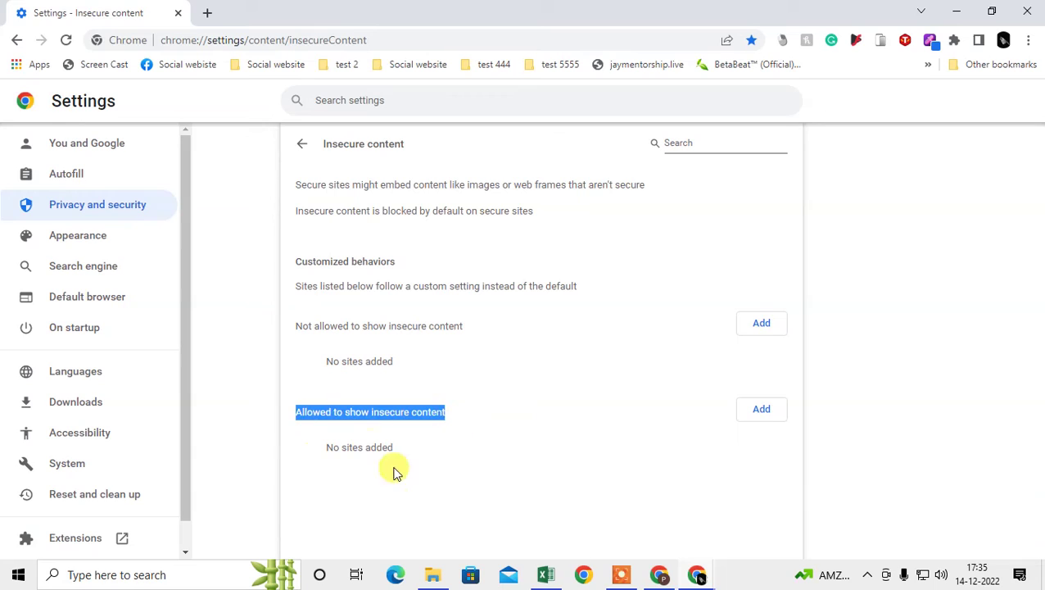
left_click(355, 448)
left_click_drag(344, 449, 756, 462)
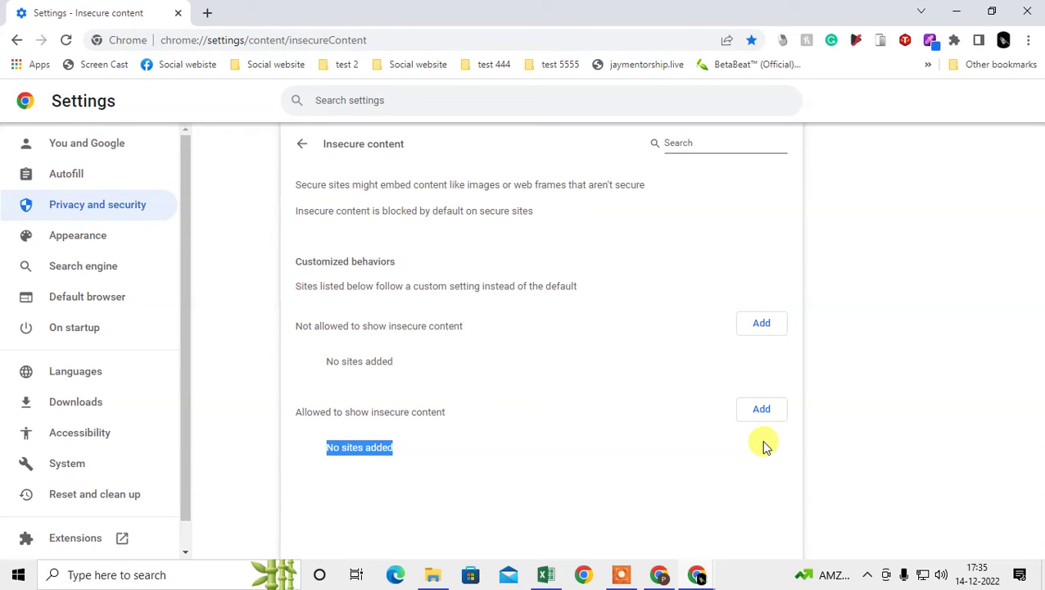
- Return to Site settings and go to Notifications
left_click(301, 143)
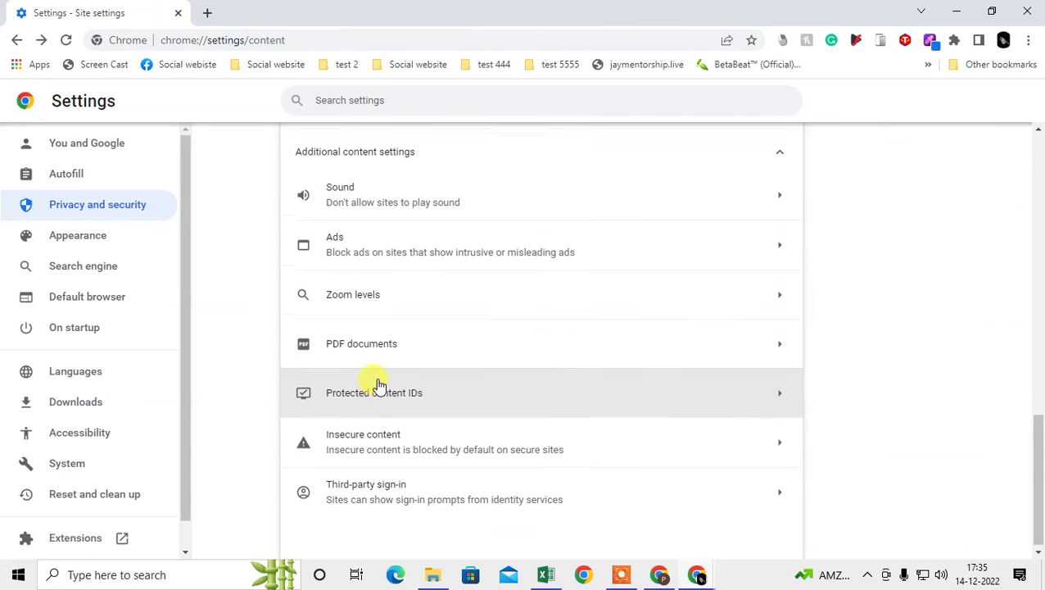
scroll(377, 385, "up", 3)
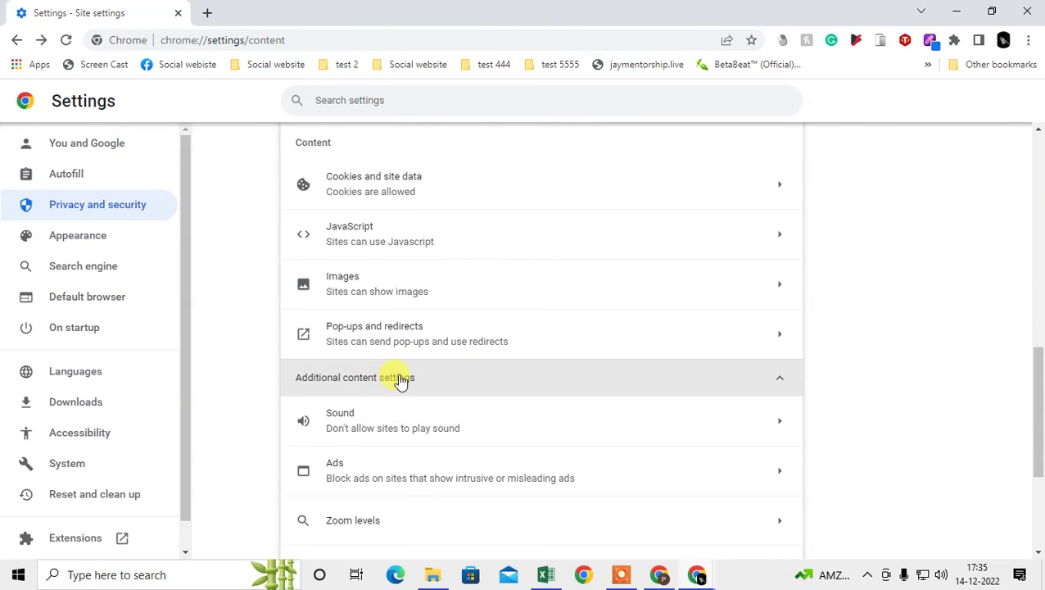
scroll(402, 381, "up", 4)
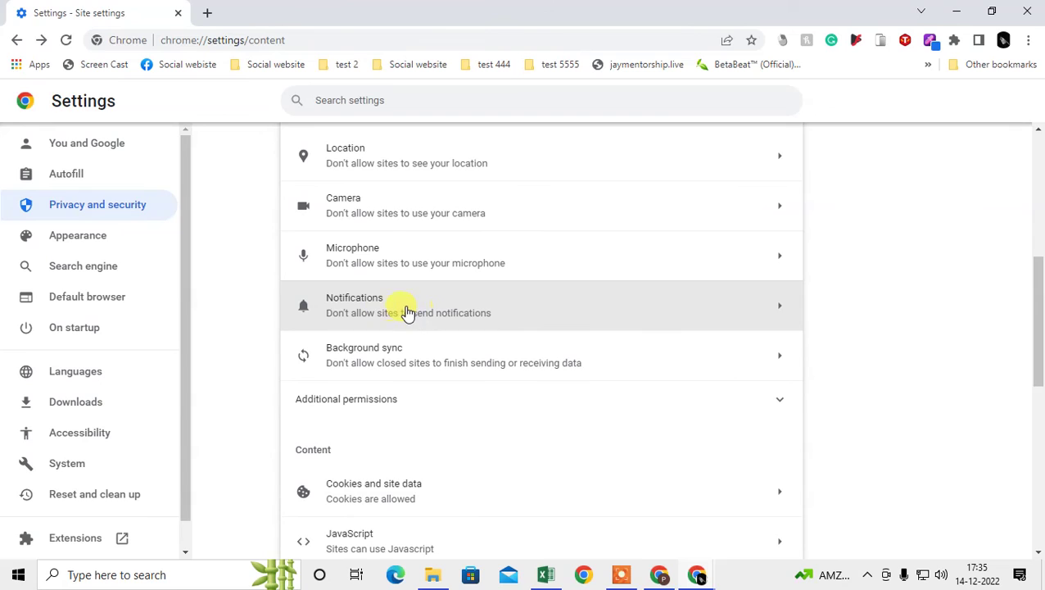
left_click(407, 312)
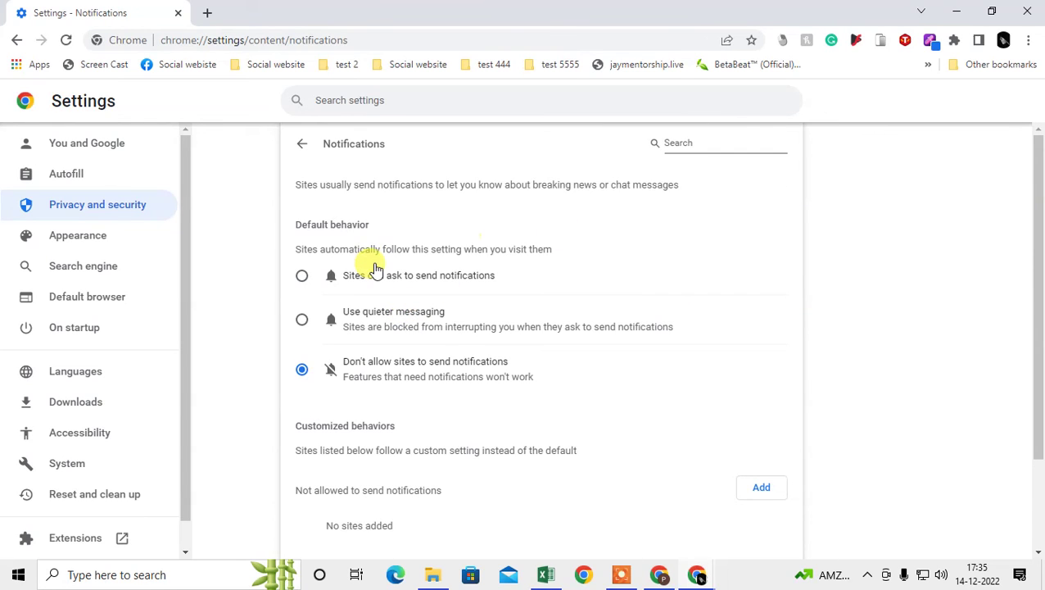
- Check notifications default to Don't allow and the Allowed list is empty
scroll(420, 383, "down", 2)
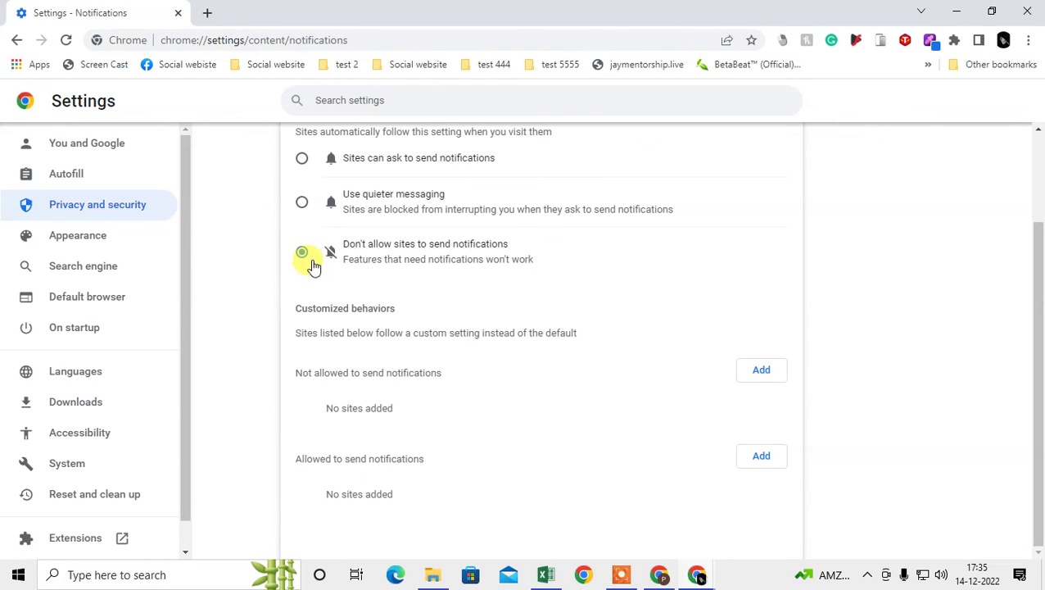
double_click(303, 460)
left_click(373, 494)
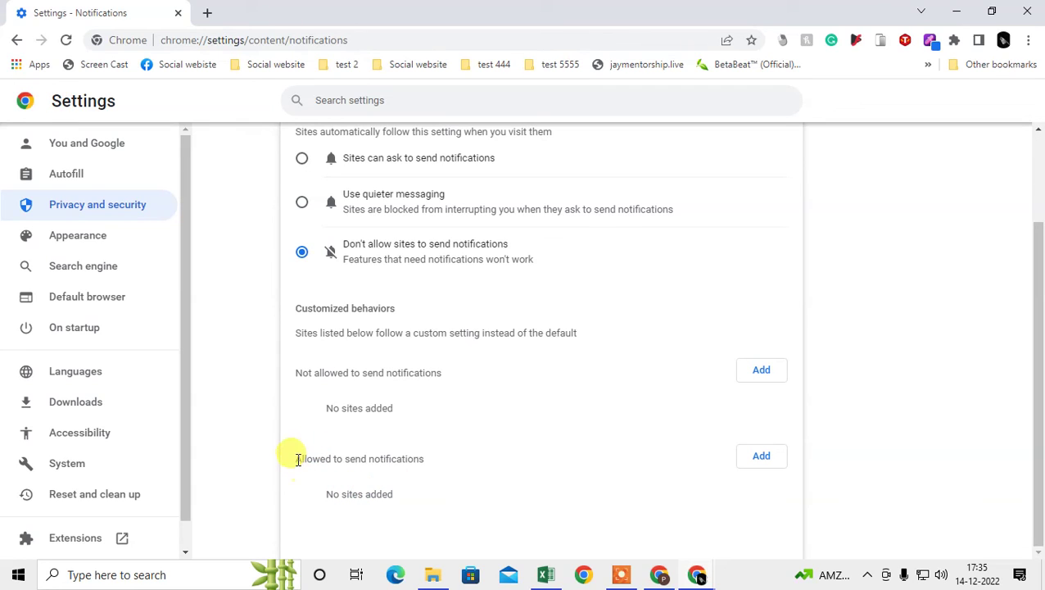
left_click_drag(303, 459, 418, 458)
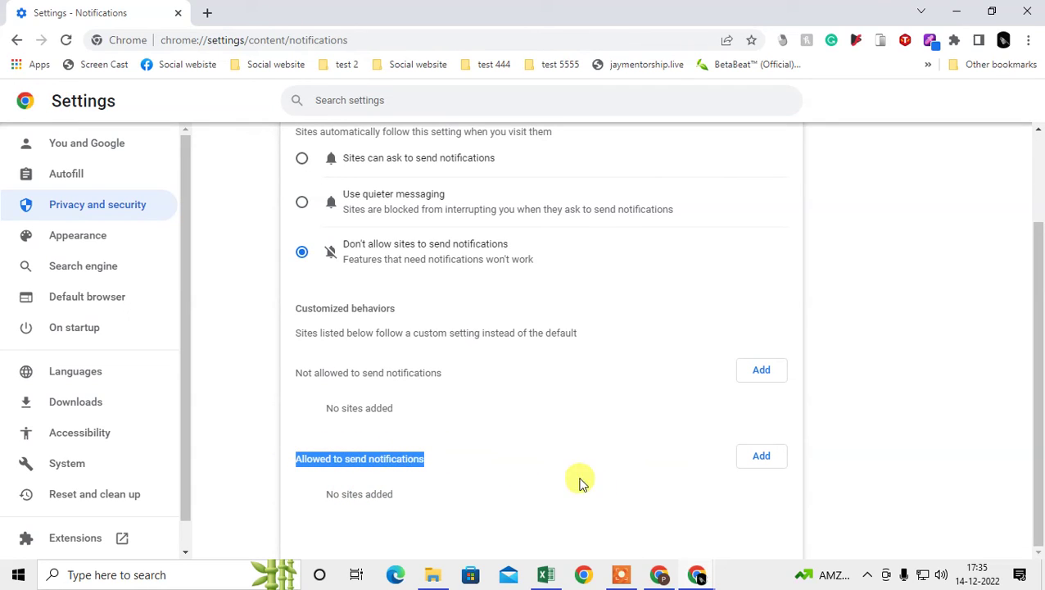
- Add facebook.com to the allowed-notifications list, then remove it
left_click(761, 456)
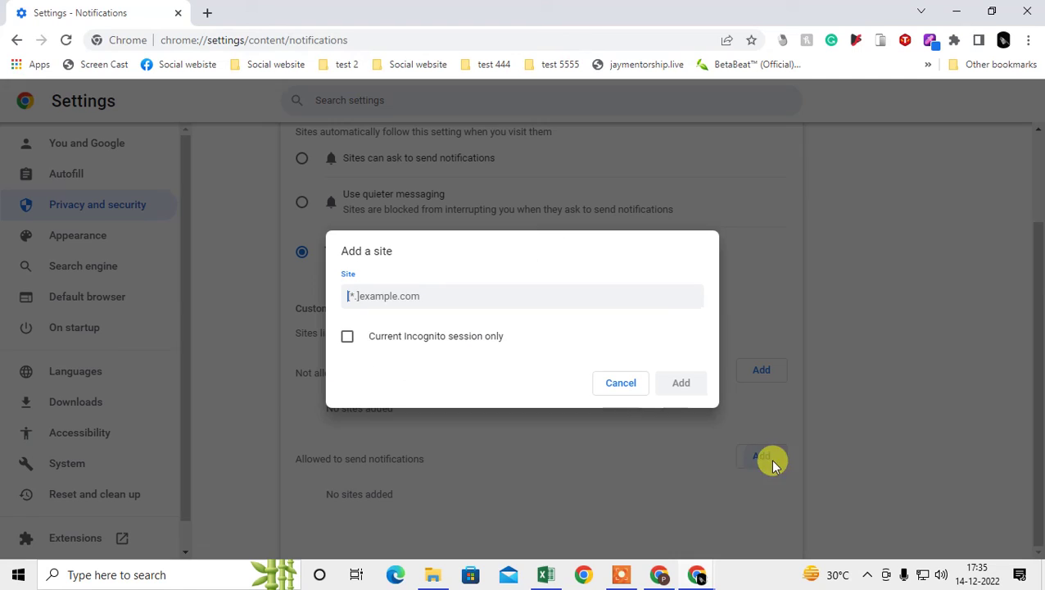
type("faceboo")
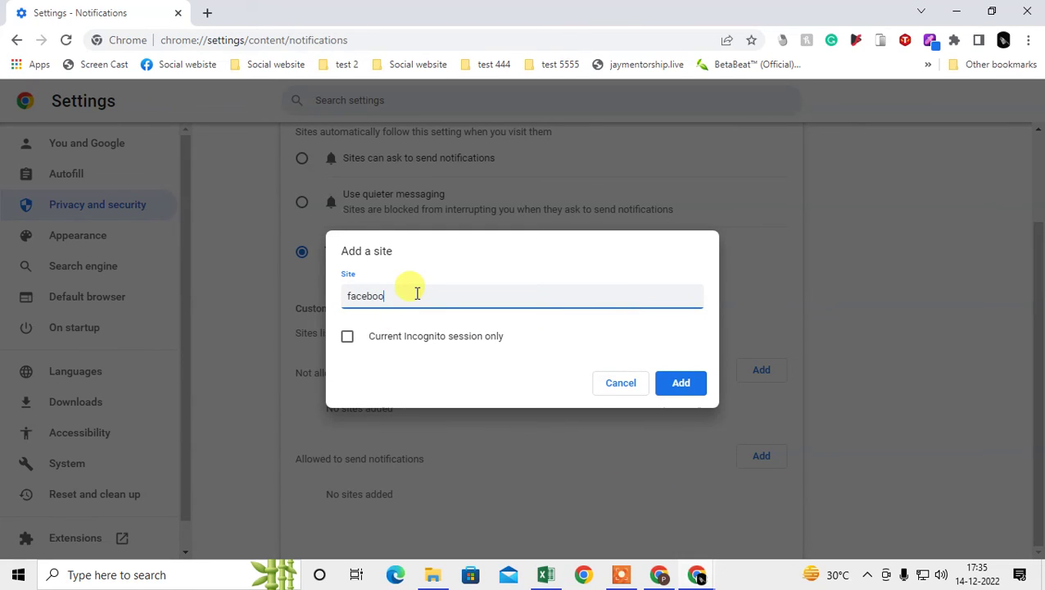
type("k.com")
left_click(671, 381)
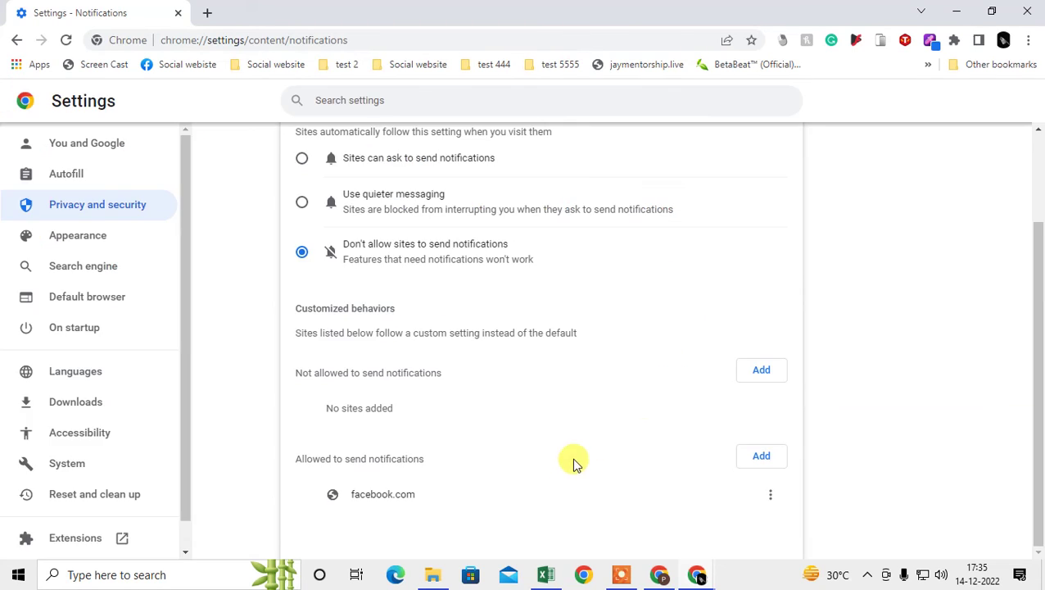
left_click(770, 496)
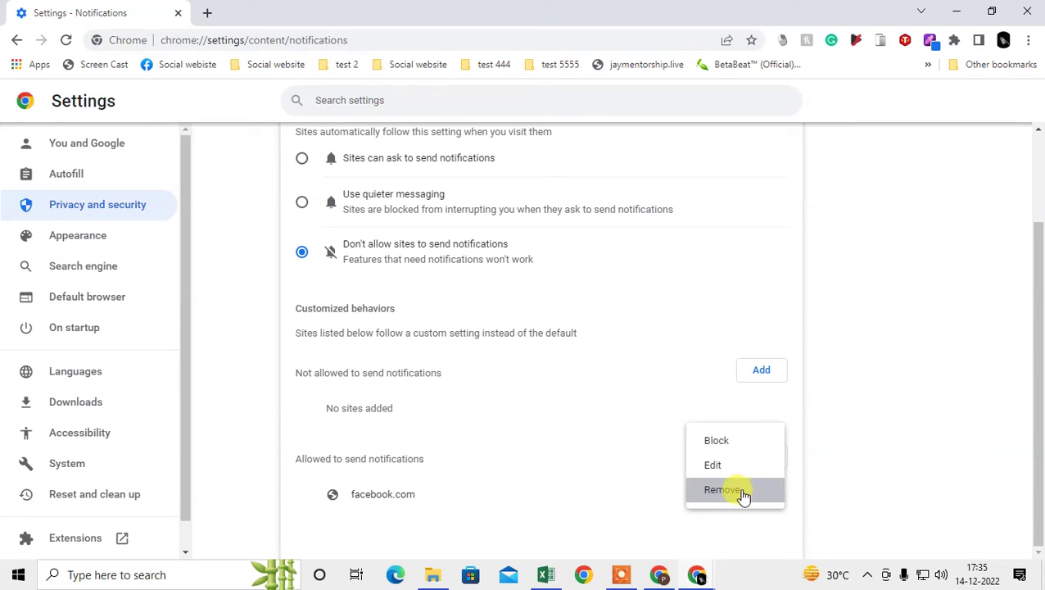
left_click(743, 494)
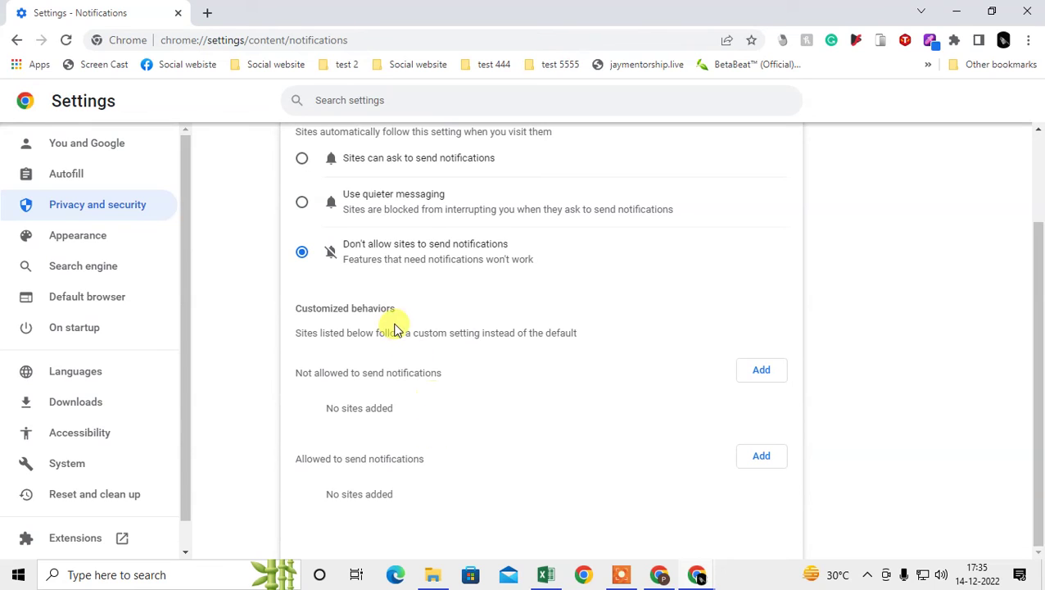
- Close the Settings tab and return to the Windows desktop
scroll(352, 311, "up", 2)
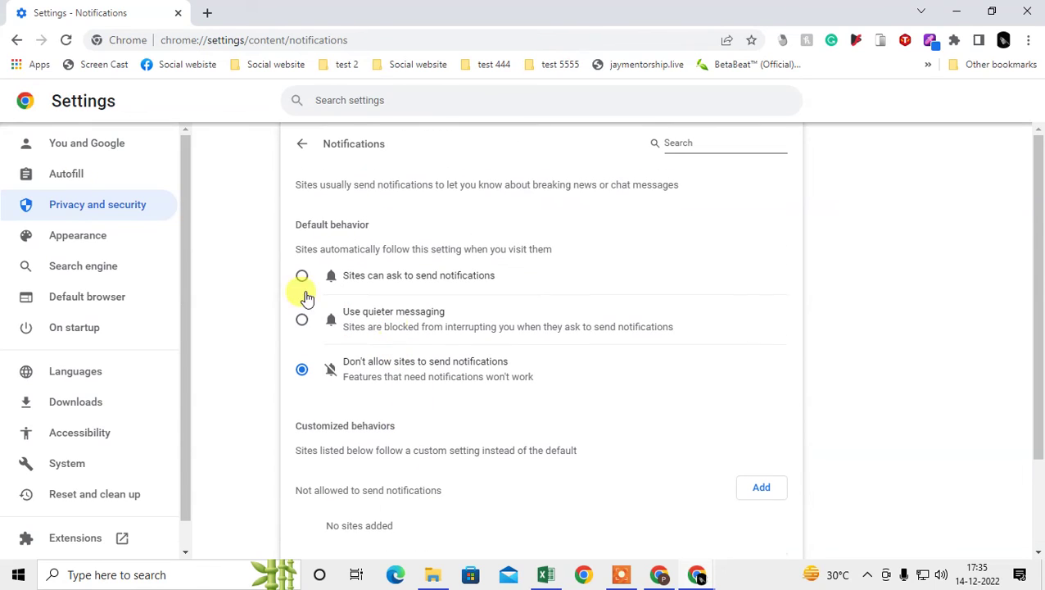
left_click(211, 11)
left_click(179, 12)
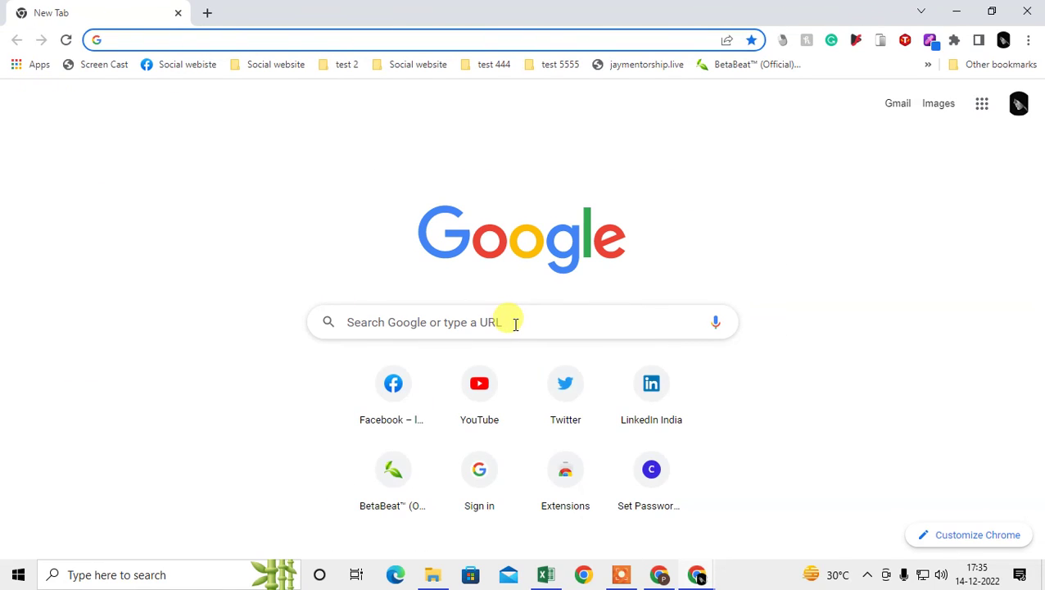
key("super+d")
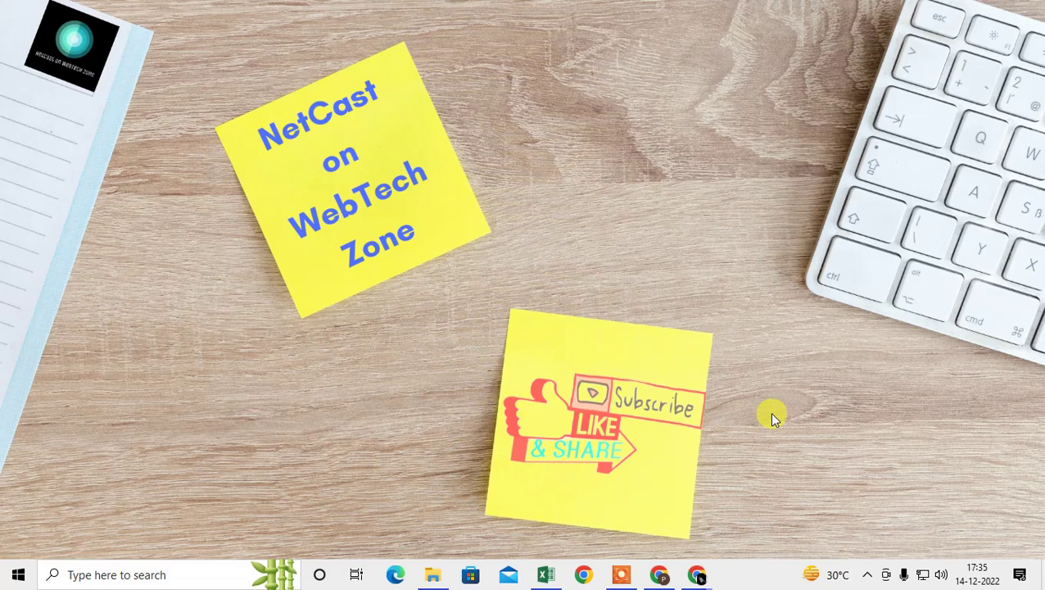